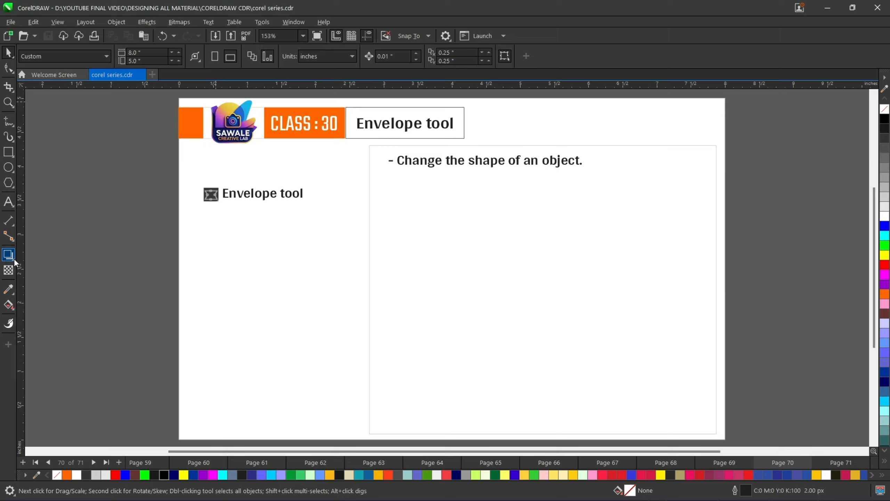
# - Browse the effects tool group and the toolbar customization list to find the Envelope tool
pyautogui.click(12, 261)
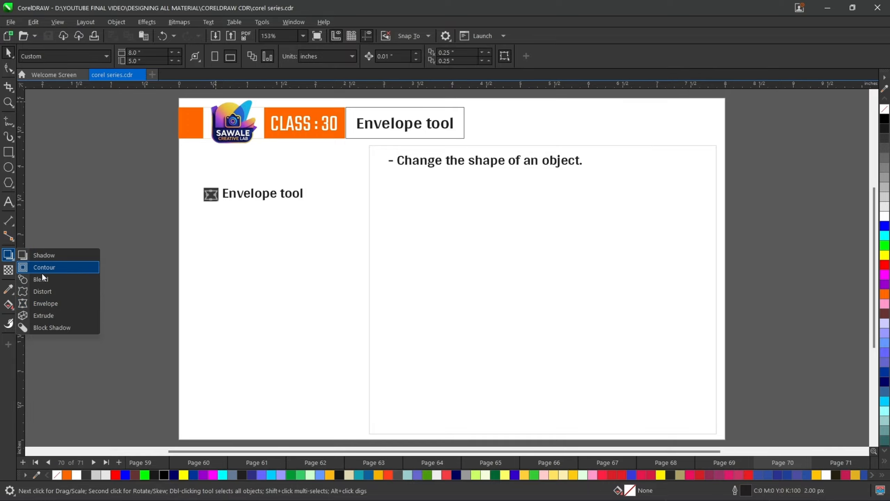
pyautogui.click(6, 345)
pyautogui.click(7, 345)
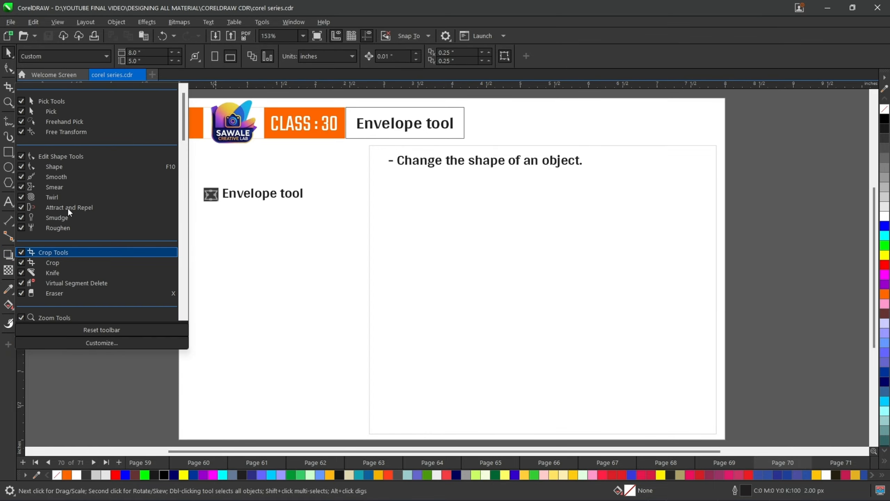
pyautogui.scroll(-5, 73, 190)
pyautogui.scroll(-8, 77, 206)
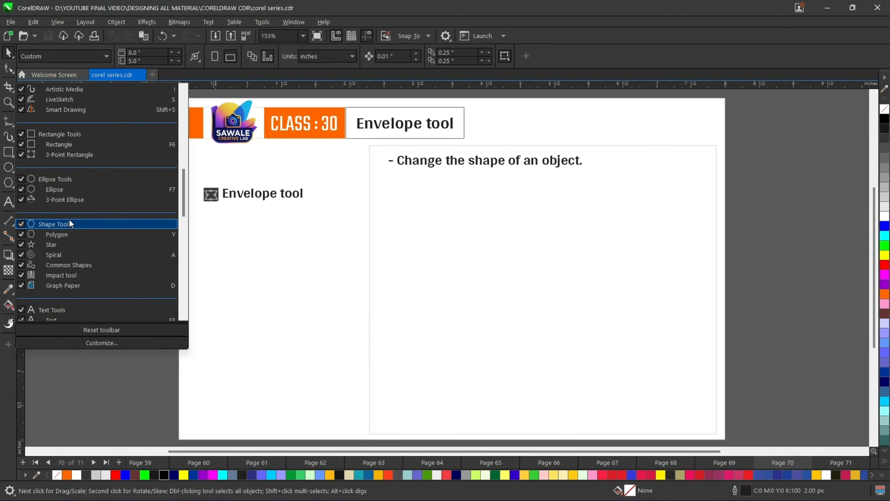
pyautogui.scroll(-5, 68, 218)
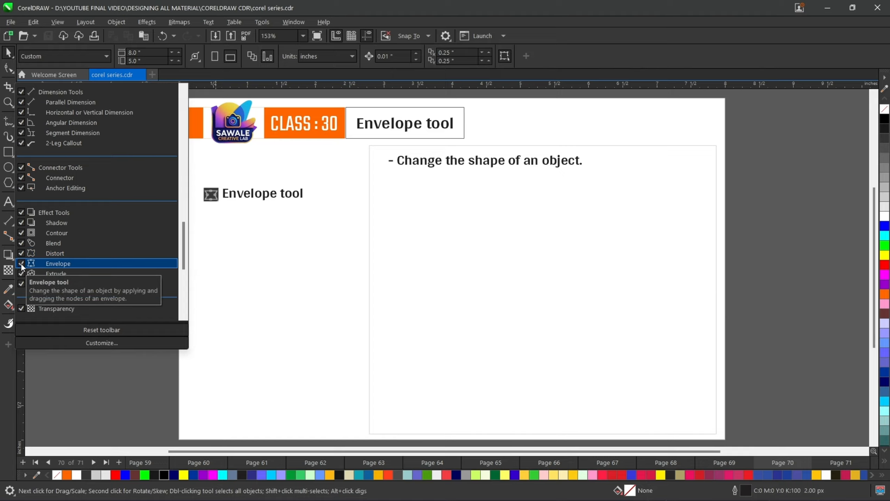
pyautogui.click(54, 359)
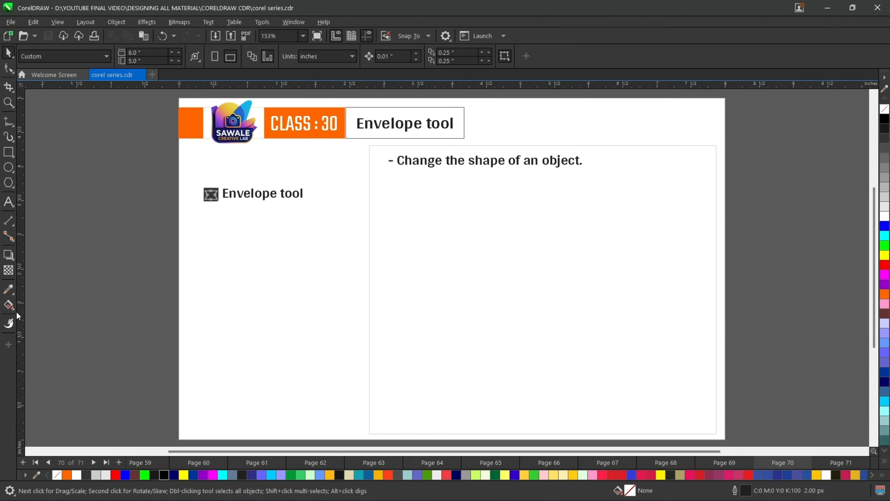
# - Select the Envelope tool from the effects tool group
pyautogui.click(13, 262)
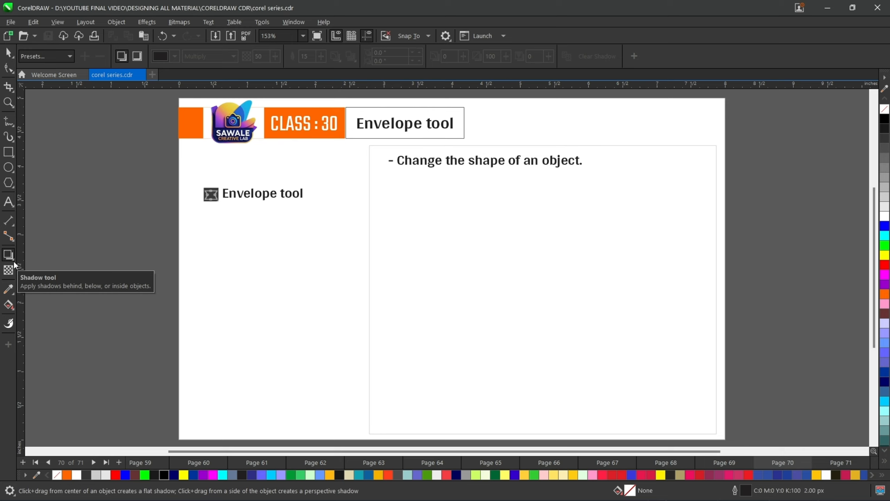
pyautogui.click(13, 262)
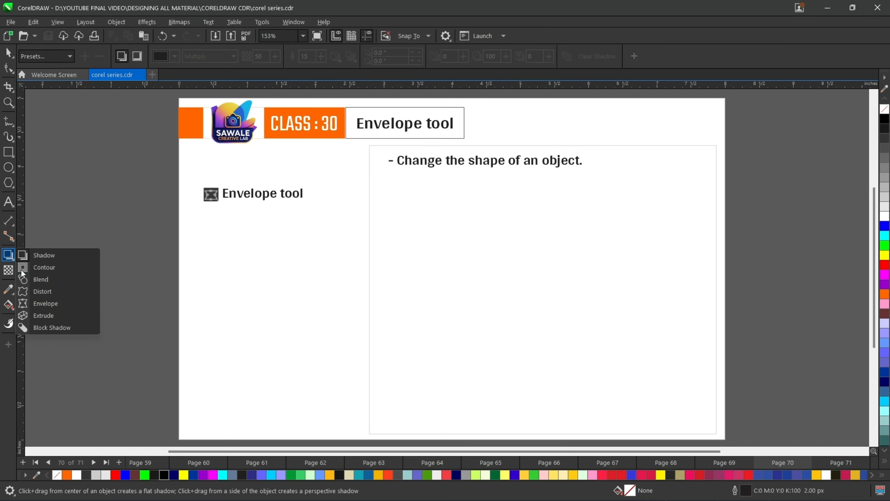
pyautogui.click(39, 303)
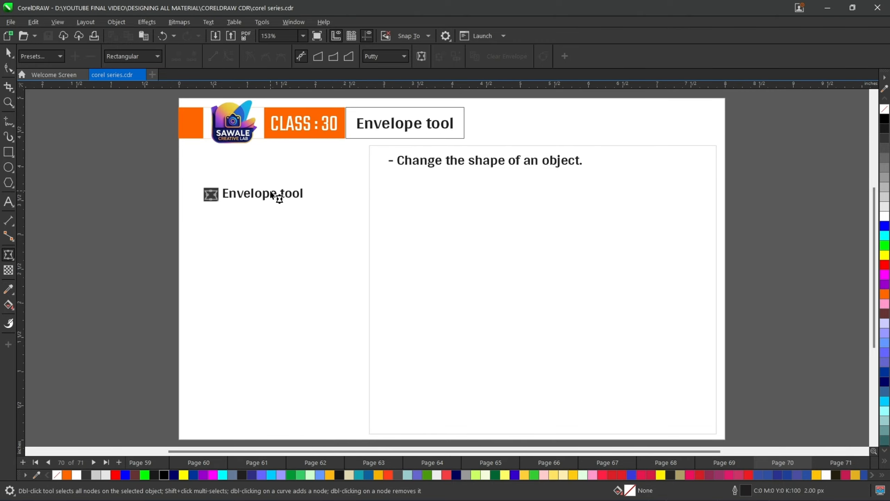
# - Draw a rectangle about 4.16 by 2.15 inches beside the heading and set its outline width to 20 px
pyautogui.click(9, 158)
pyautogui.moveTo(393, 193)
pyautogui.mouseDown()
pyautogui.moveTo(420, 220)
pyautogui.moveTo(621, 301)
pyautogui.moveTo(676, 340)
pyautogui.mouseUp()
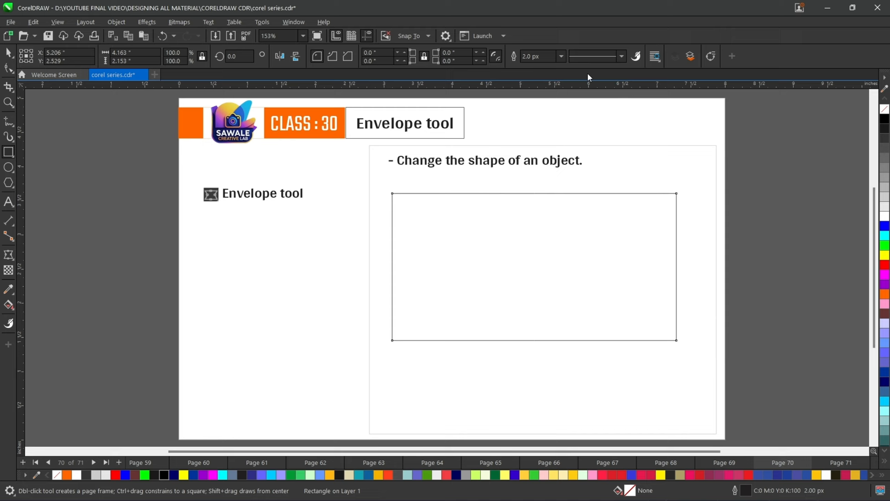
pyautogui.click(561, 58)
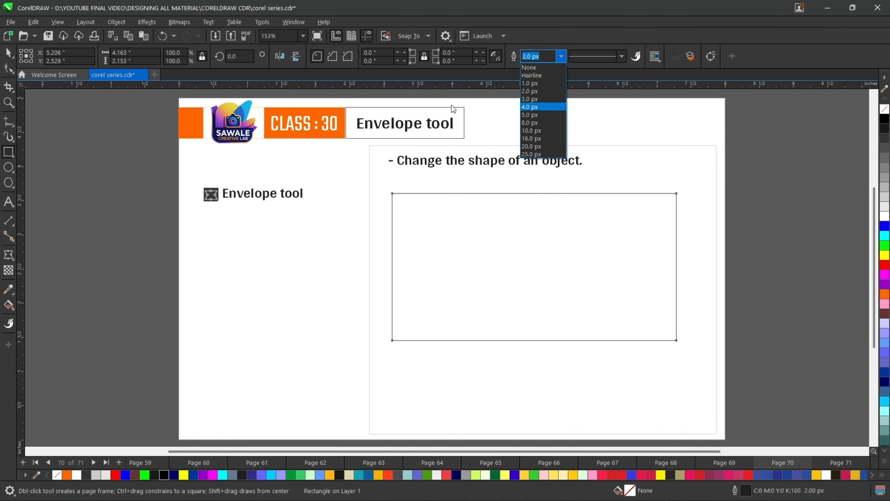
pyautogui.click(541, 146)
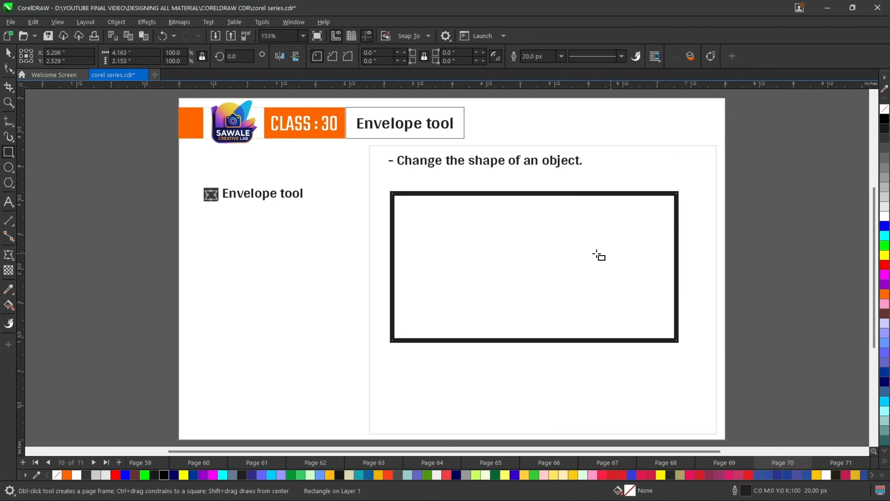
# - Apply the Circular envelope preset to the rectangle with the Envelope tool
pyautogui.click(10, 259)
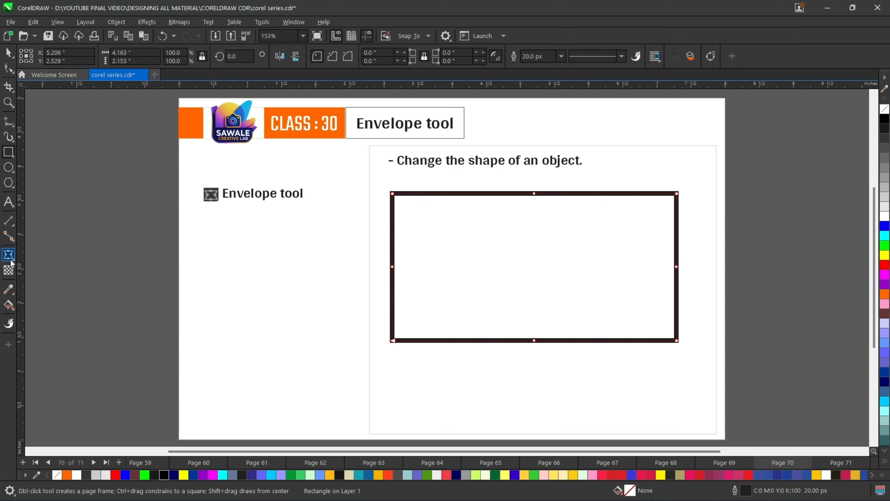
pyautogui.scroll(2, 538, 284)
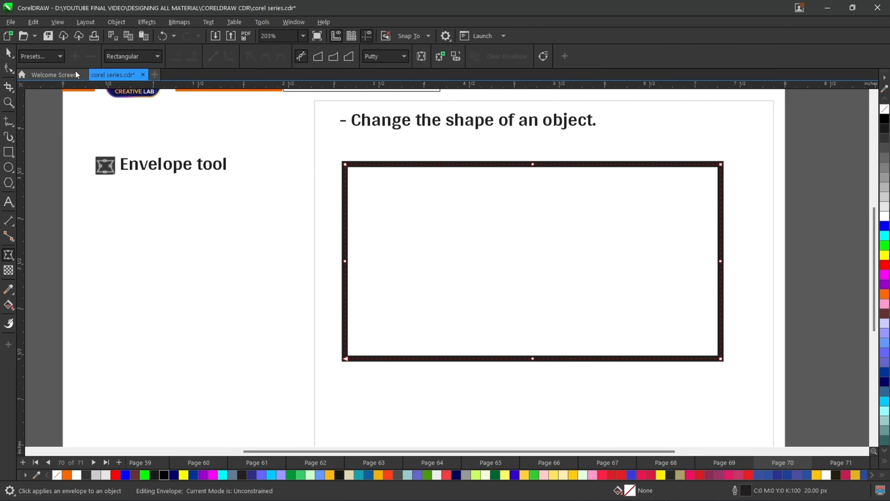
pyautogui.click(39, 56)
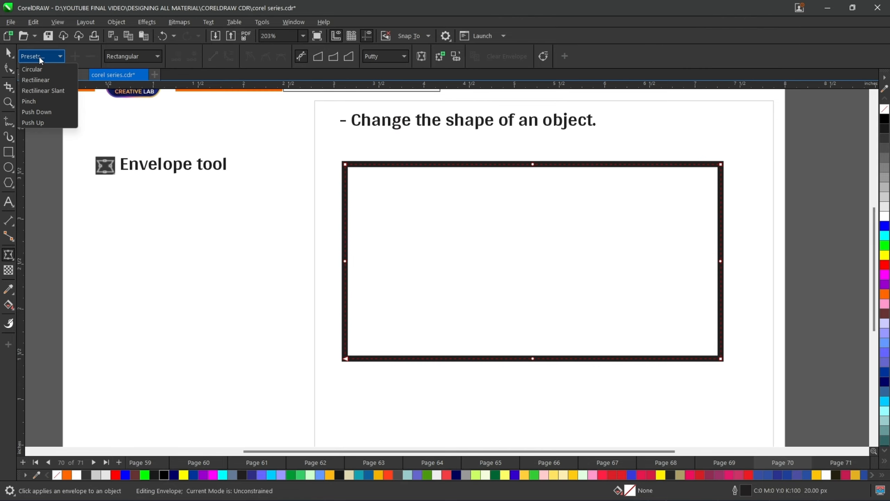
pyautogui.click(39, 55)
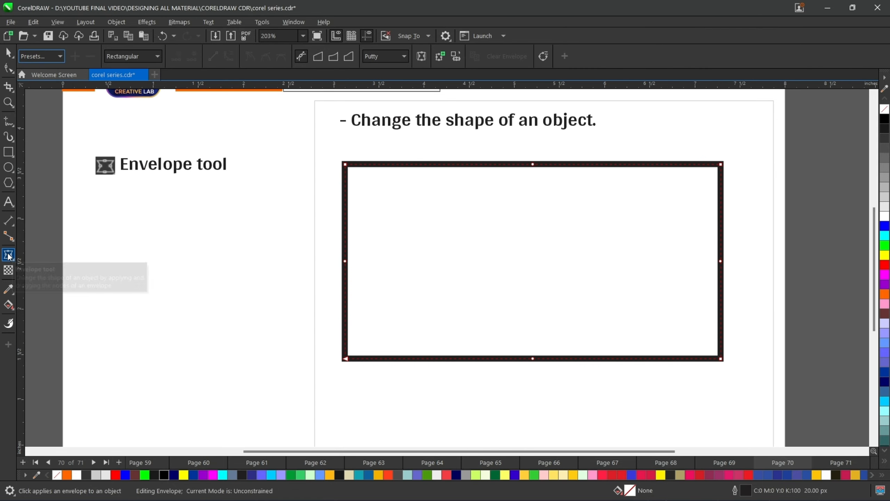
pyautogui.click(42, 56)
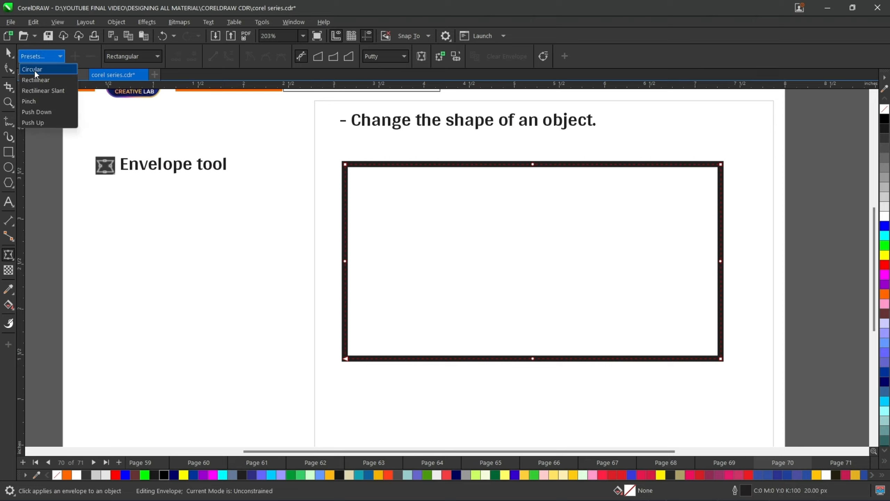
pyautogui.click(45, 70)
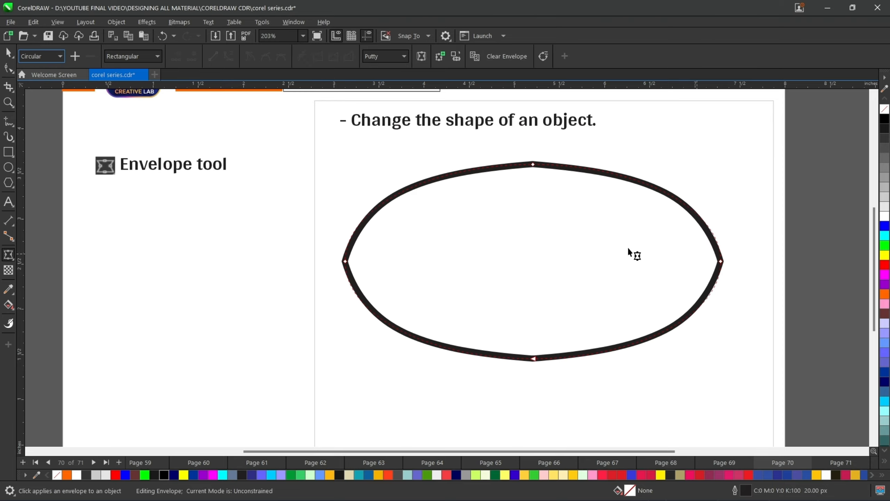
# - Move the right envelope node slightly up and pull its control handle inward
pyautogui.moveTo(720, 261)
pyautogui.mouseDown()
pyautogui.moveTo(634, 259)
pyautogui.moveTo(731, 249)
pyautogui.mouseUp()
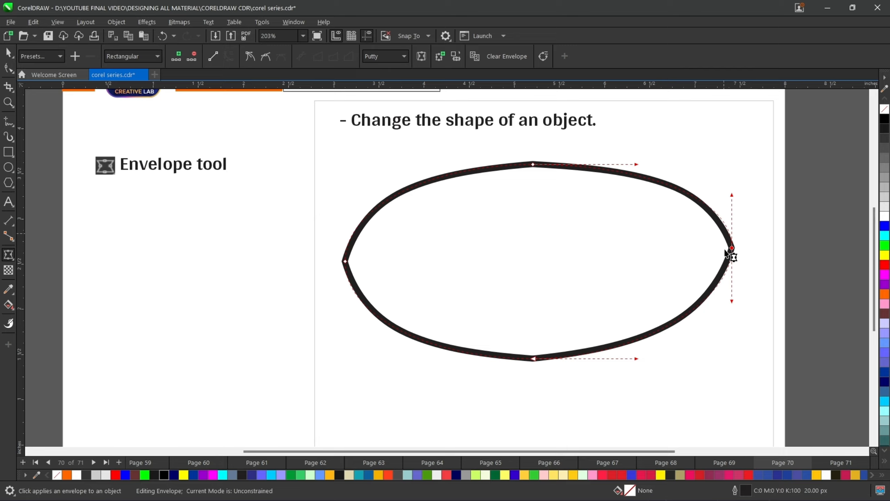
pyautogui.click(732, 248)
pyautogui.moveTo(732, 198); pyautogui.dragTo(643, 248)
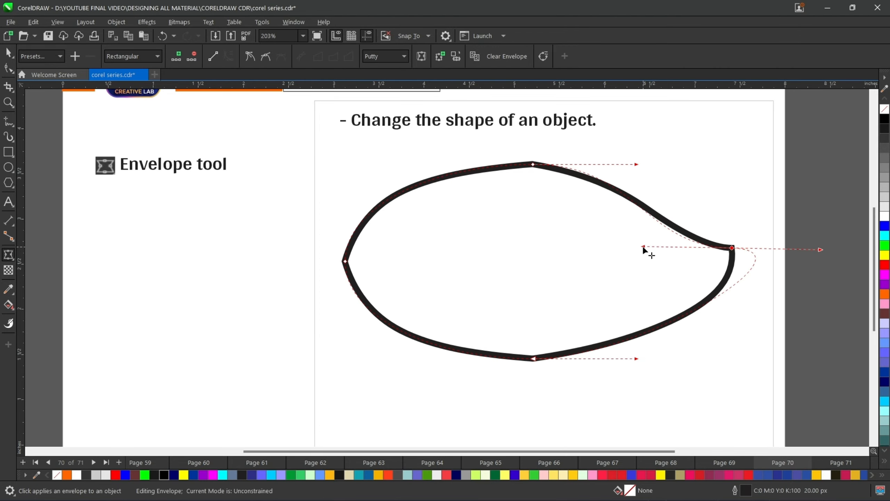
# - Undo the handle change and clear the envelope from the rectangle
pyautogui.hotkey('ctrl', 'z')
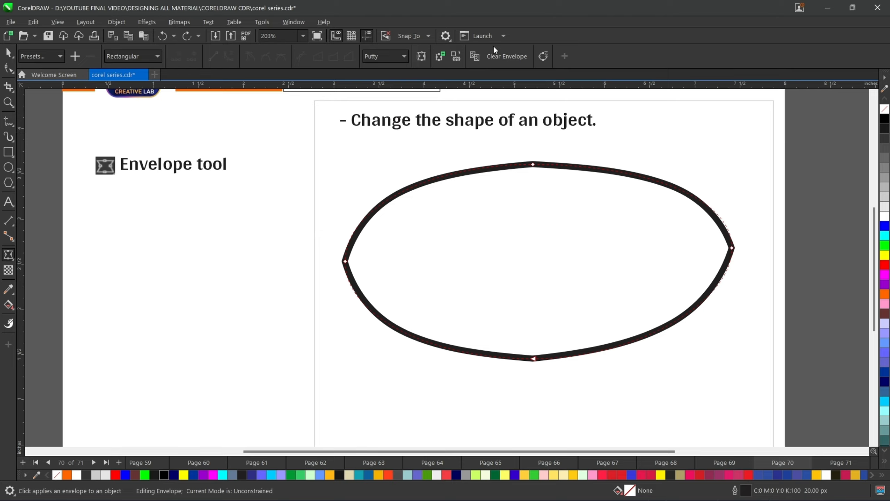
pyautogui.click(506, 56)
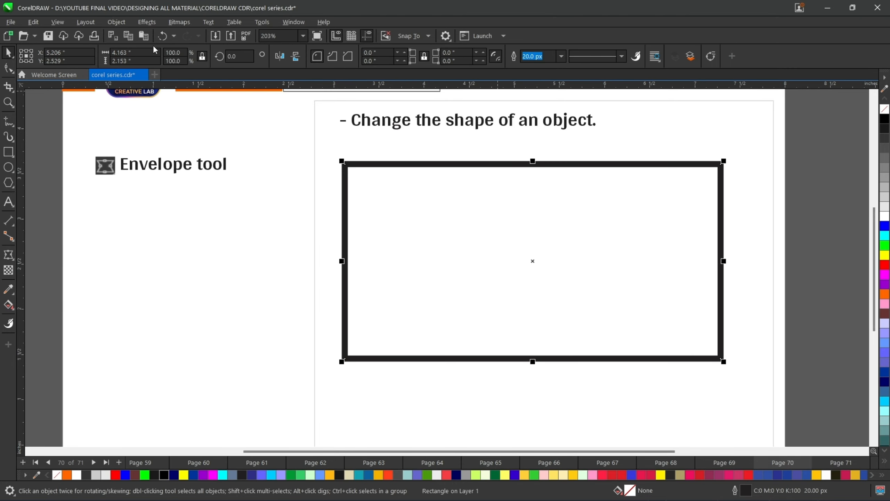
# - Apply the Push Down envelope preset to the rectangle
pyautogui.click(10, 260)
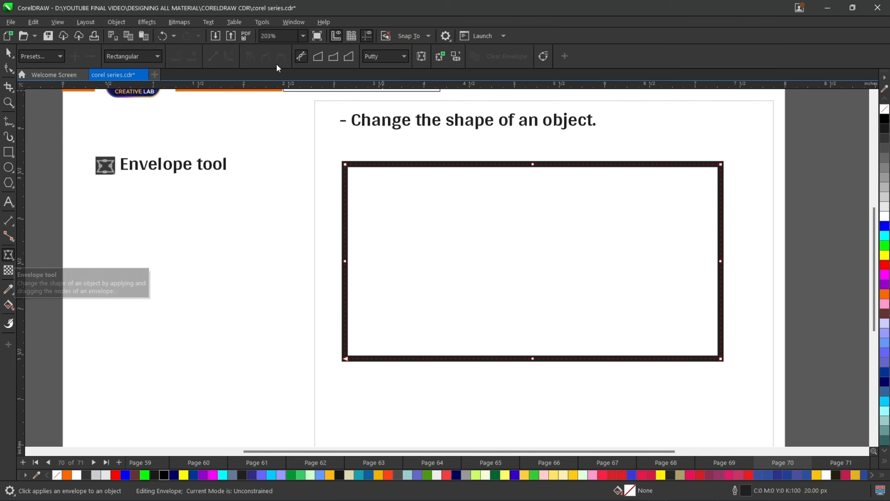
pyautogui.click(60, 56)
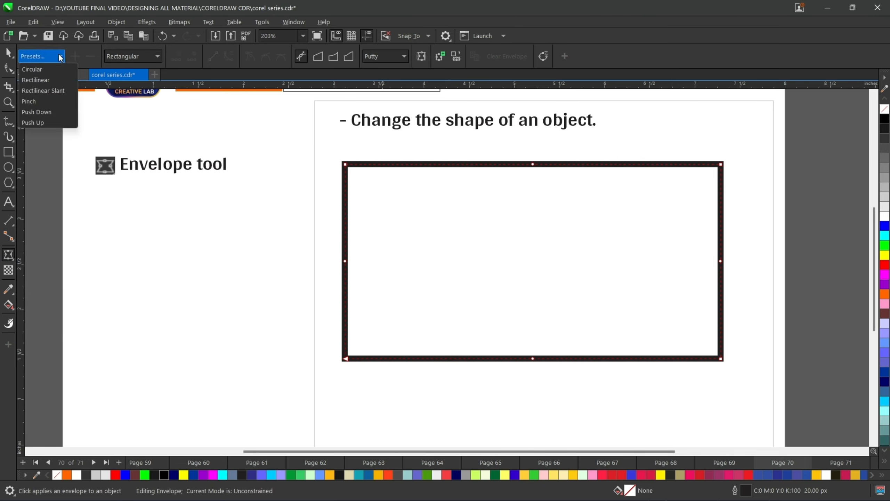
pyautogui.click(30, 111)
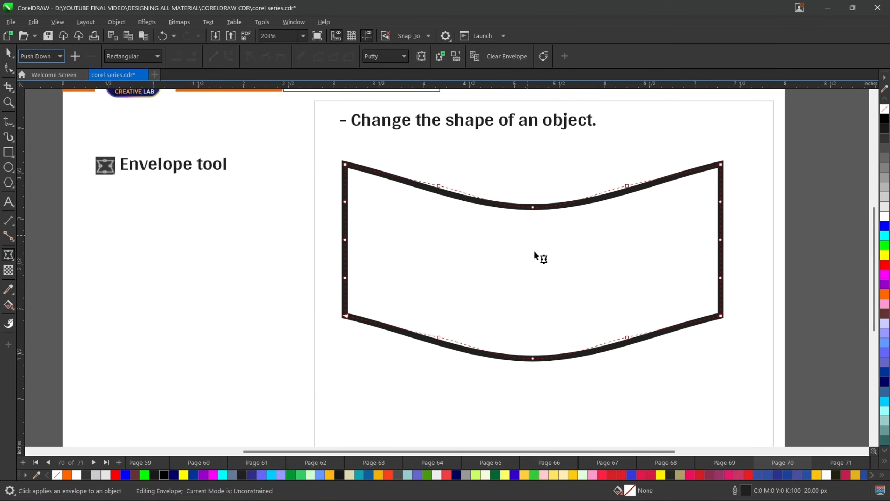
# - Switch the rectangle's envelope preset to Push Up
pyautogui.click(41, 55)
pyautogui.click(35, 122)
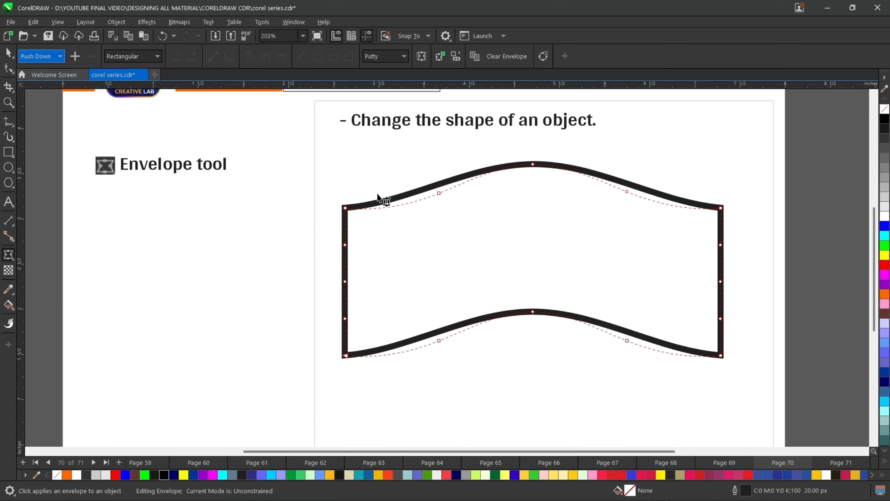
# - Drag the top middle envelope node down so the top edge curves inward
pyautogui.scroll(1, 556, 211)
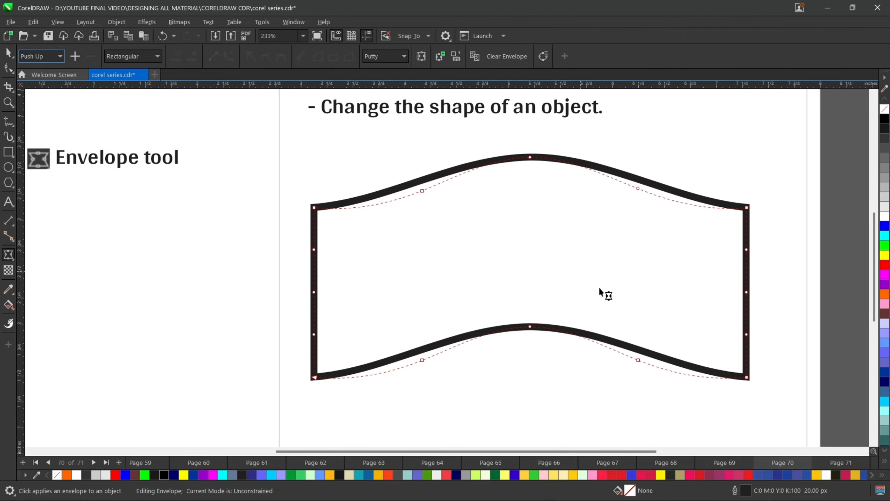
pyautogui.scroll(-2, 502, 211)
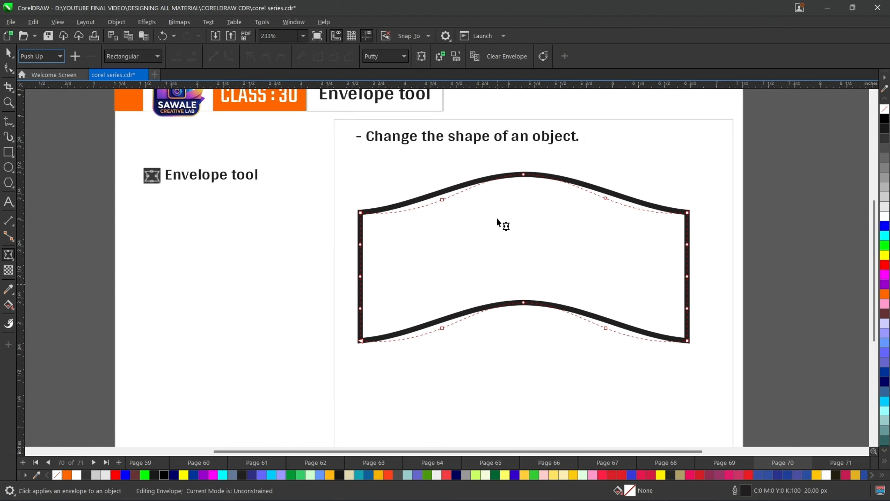
pyautogui.scroll(1, 496, 216)
pyautogui.scroll(2, 651, 261)
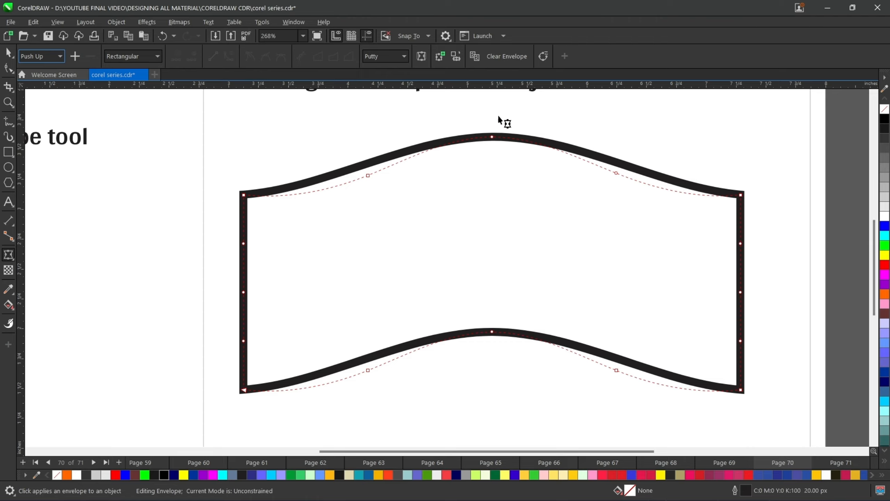
pyautogui.moveTo(492, 137); pyautogui.dragTo(495, 224)
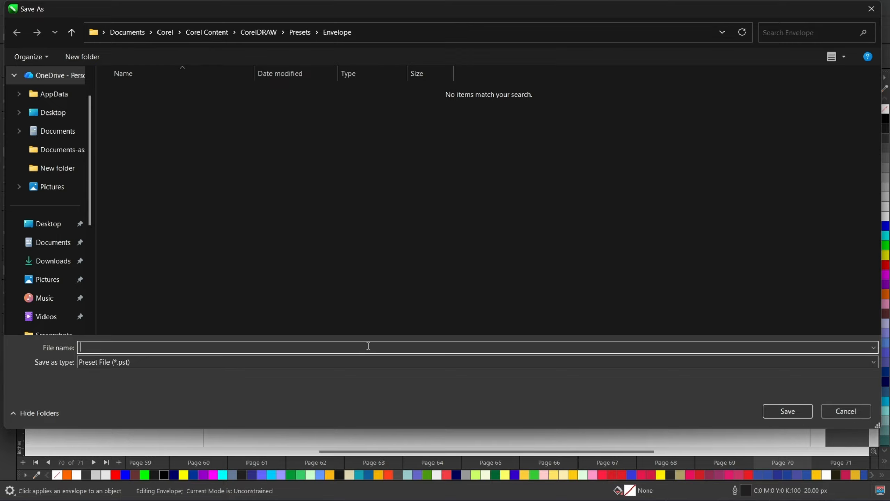
# - Save the current envelope as a preset named my design
pyautogui.write('my design')
pyautogui.click(793, 416)
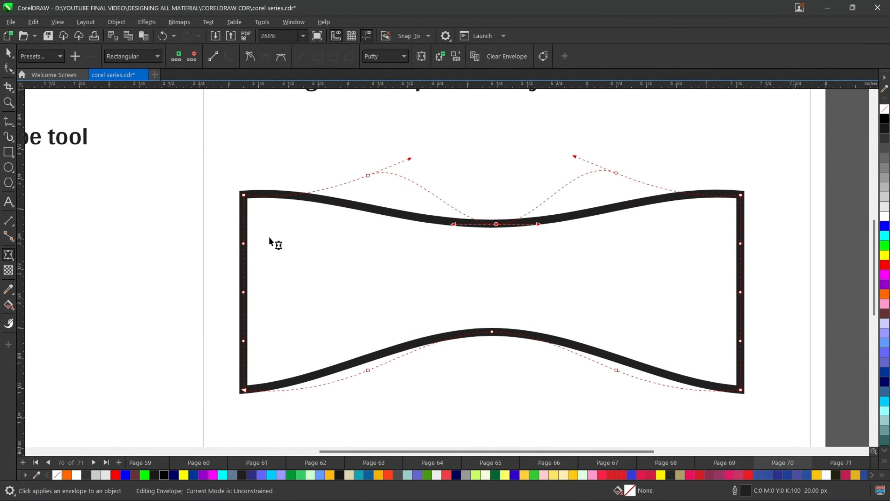
# - Apply the my design envelope preset to the rectangle
pyautogui.click(53, 58)
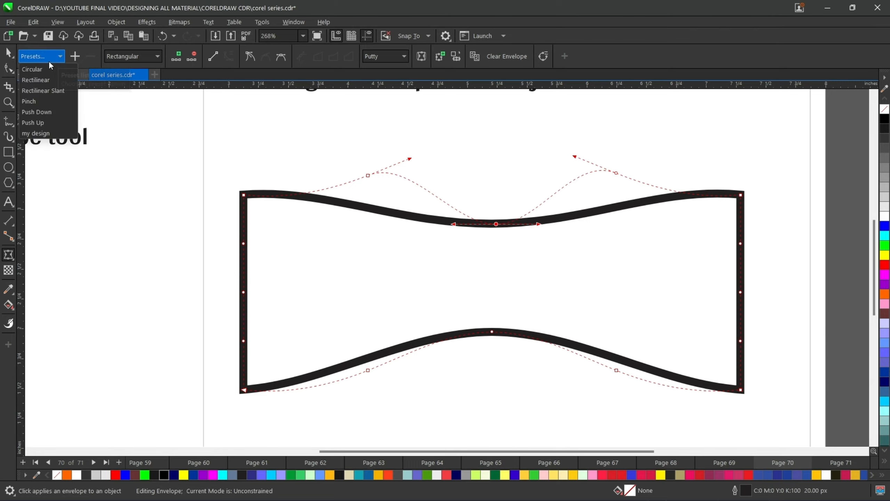
pyautogui.moveTo(49, 132)
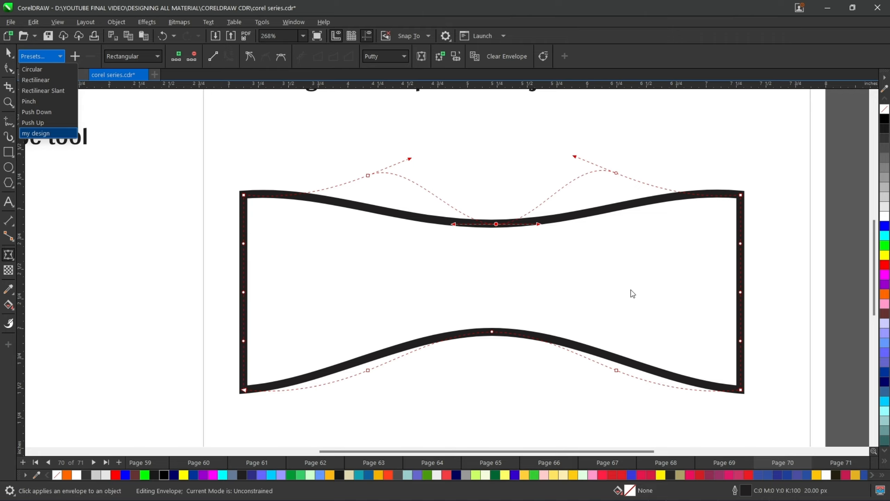
pyautogui.click(44, 136)
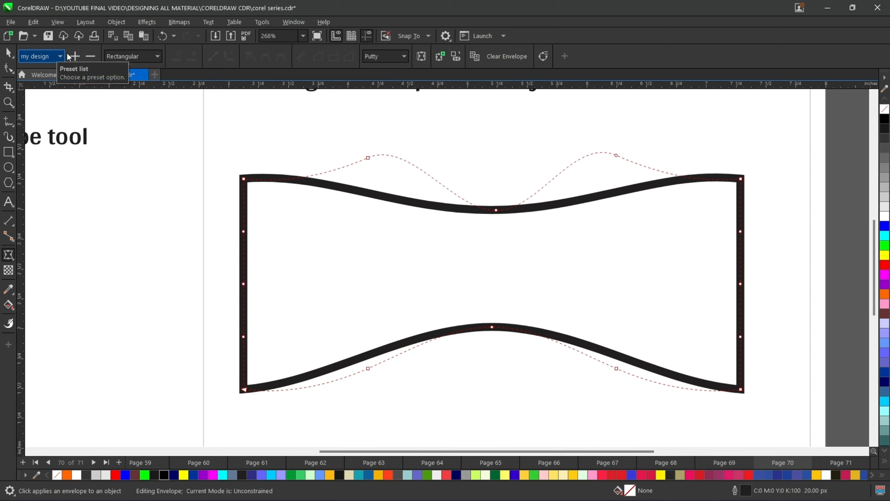
# - Delete the my design preset from the envelope presets
pyautogui.click(91, 56)
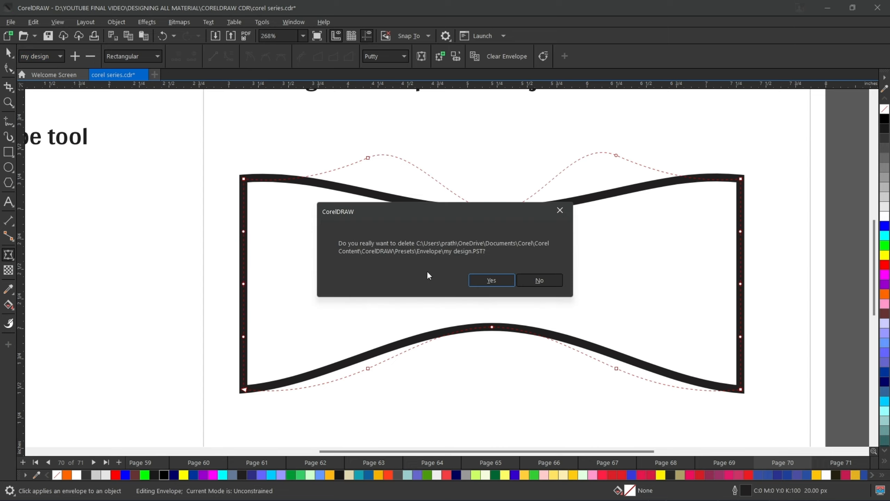
pyautogui.click(492, 280)
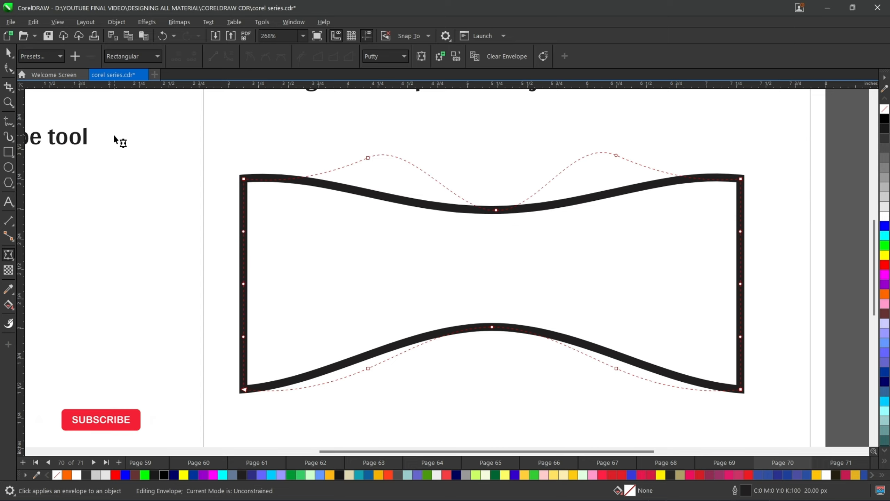
# - Clear the rectangle's envelope and start a fresh envelope on it with the Envelope tool
pyautogui.click(46, 57)
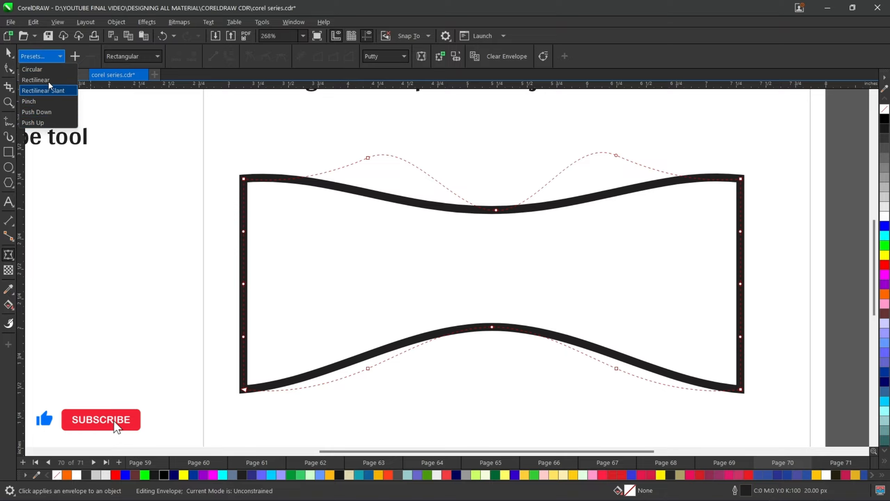
pyautogui.click(139, 164)
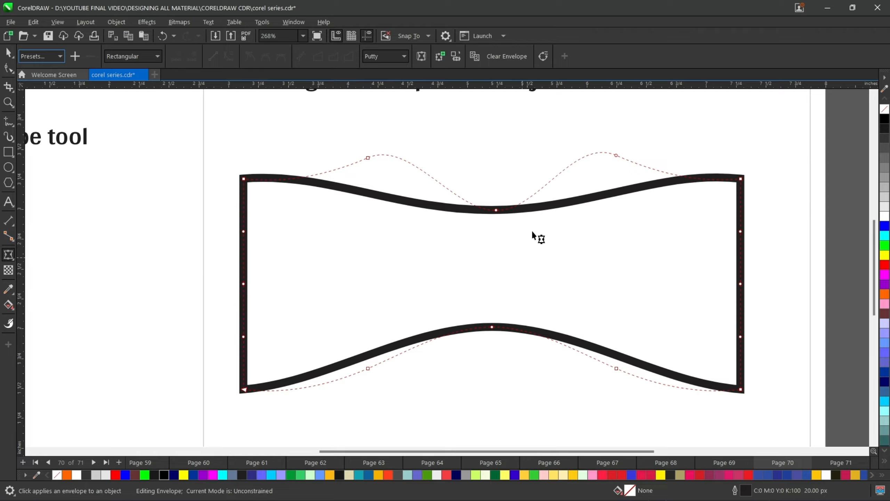
pyautogui.click(507, 58)
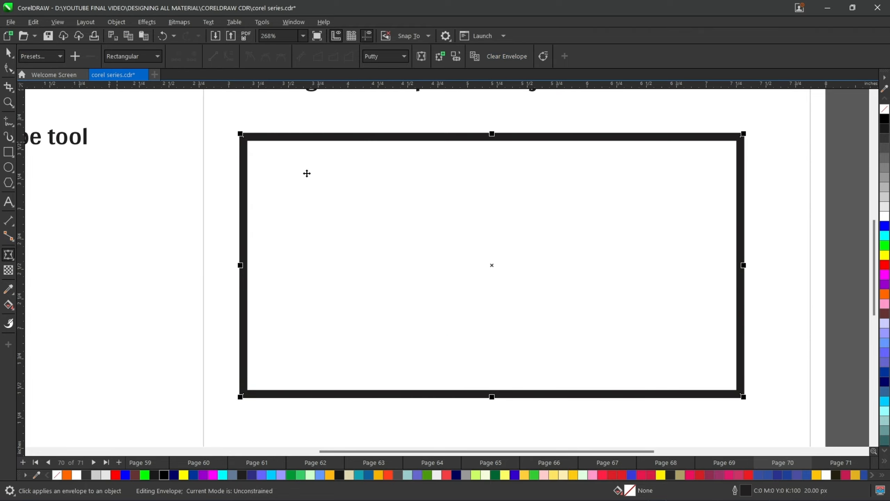
pyautogui.press('space')
pyautogui.click(8, 255)
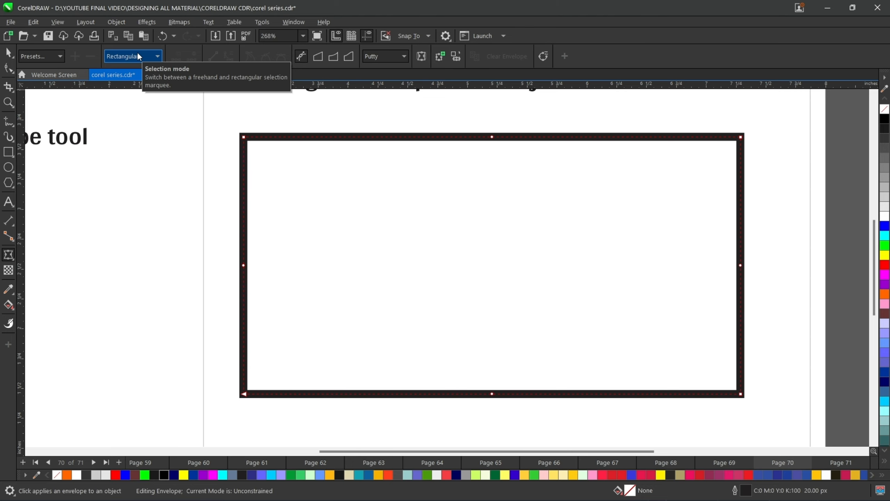
# - Marquee-select all envelope nodes, drag them together, and undo the move
pyautogui.moveTo(219, 115); pyautogui.dragTo(809, 315)
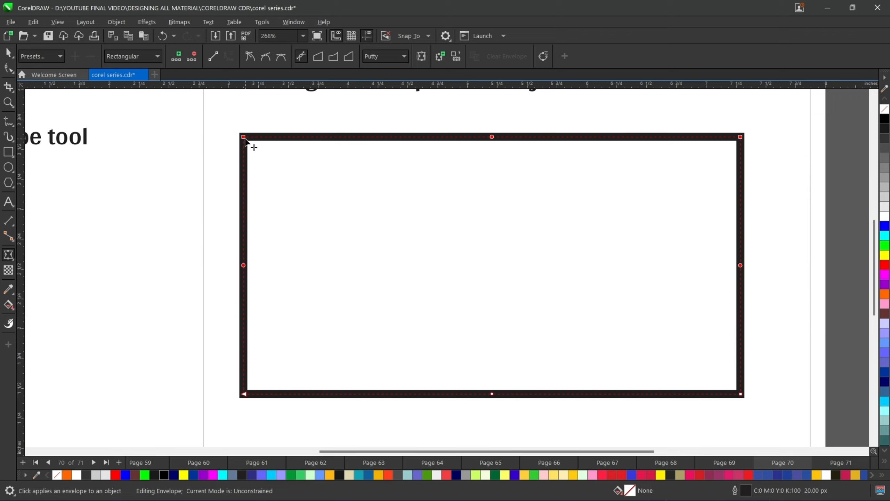
pyautogui.moveTo(246, 140); pyautogui.dragTo(314, 192)
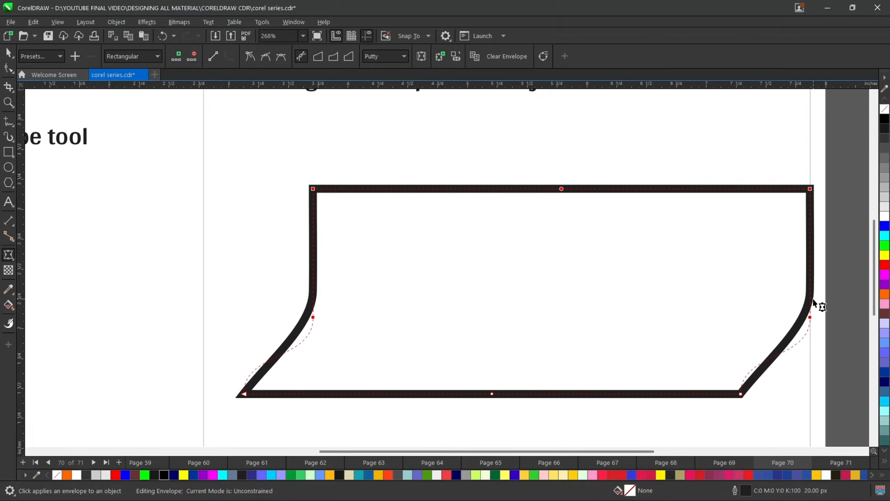
pyautogui.hotkey('ctrl', 'z')
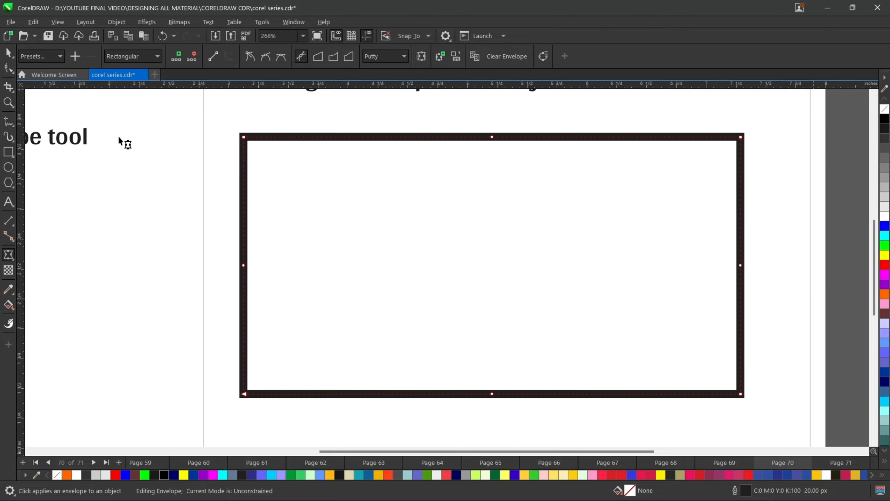
# - Switch the node selection mode to Freehand and back to Rectangular
pyautogui.click(158, 57)
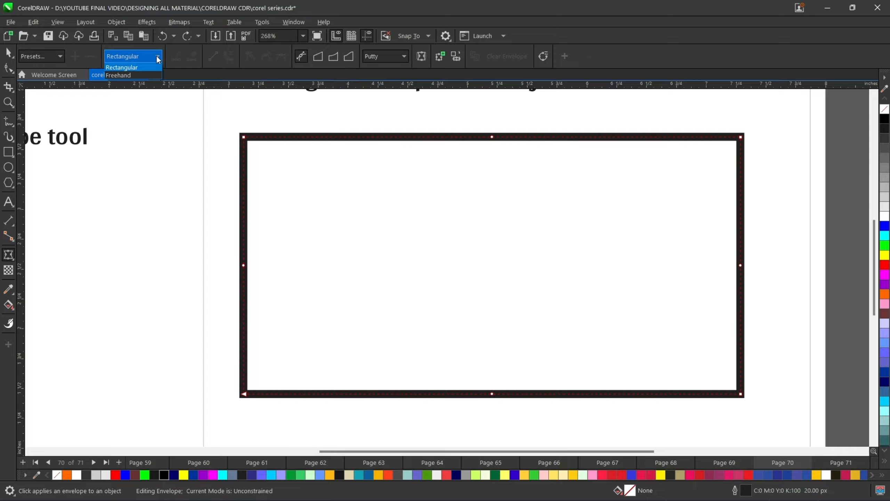
pyautogui.click(134, 76)
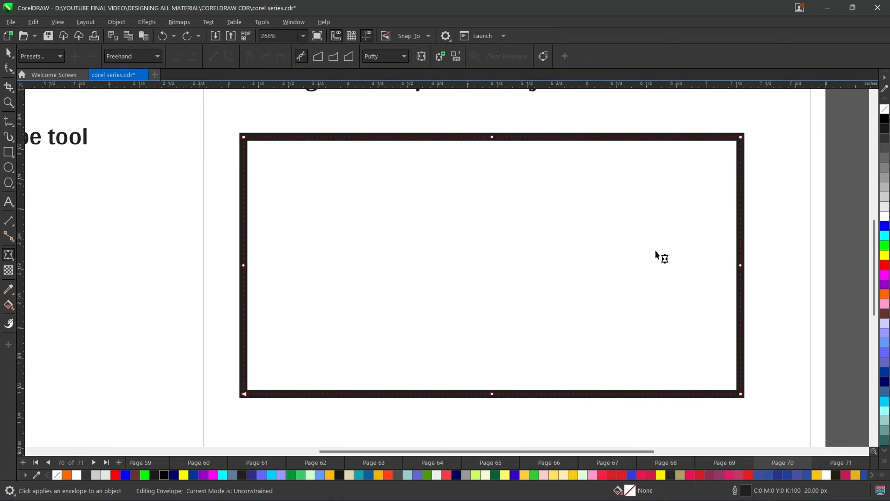
pyautogui.scroll(1, 639, 266)
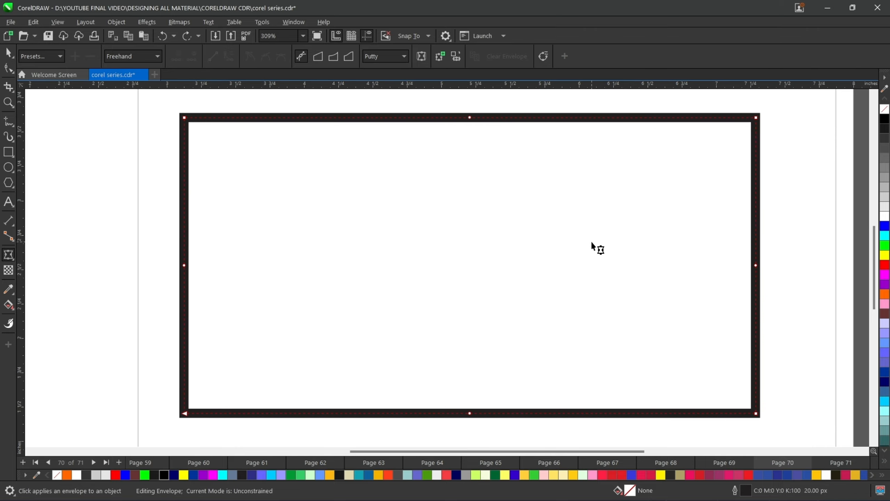
pyautogui.scroll(-1, 592, 243)
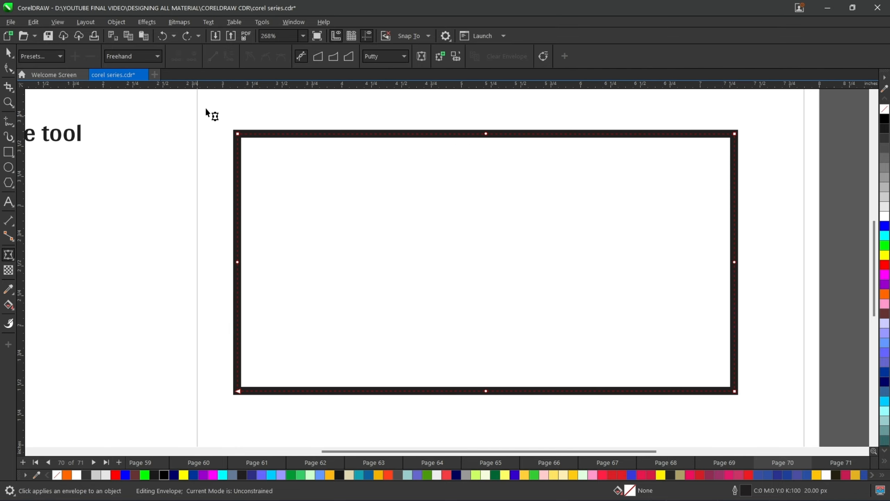
pyautogui.click(135, 55)
pyautogui.click(134, 65)
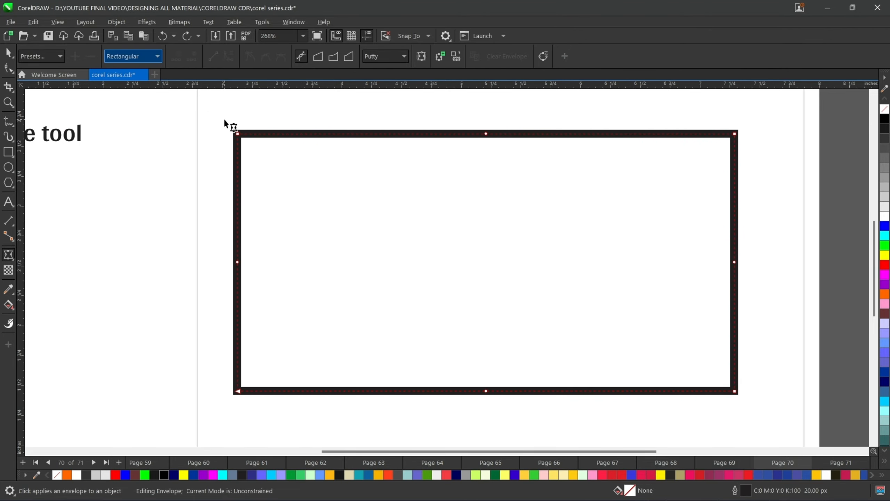
# - Select all envelope nodes and add new nodes between them twice
pyautogui.moveTo(208, 104); pyautogui.dragTo(757, 412)
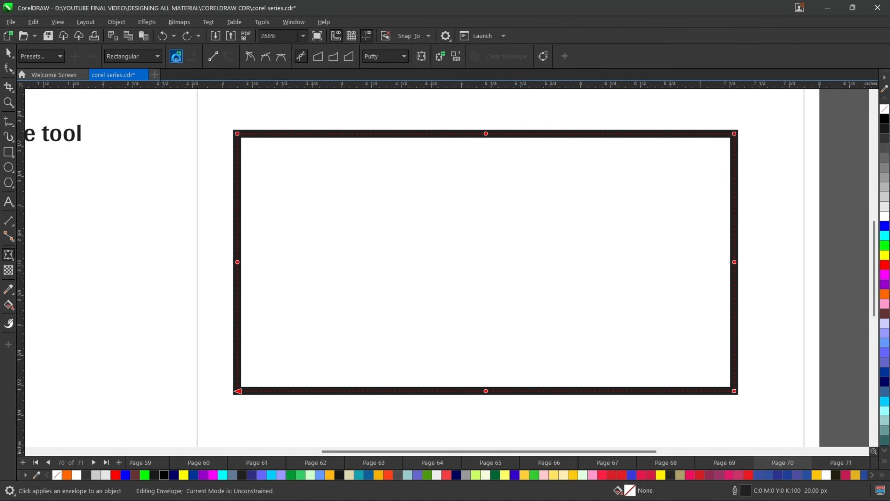
pyautogui.click(177, 59)
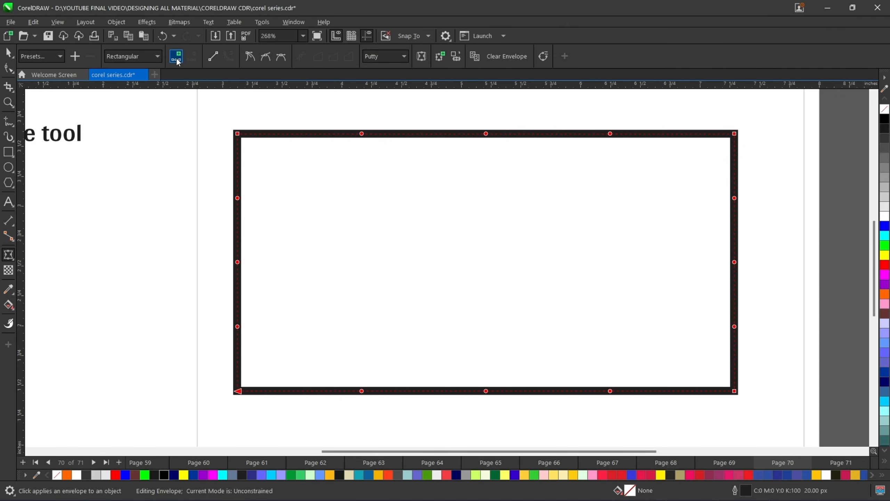
pyautogui.click(176, 59)
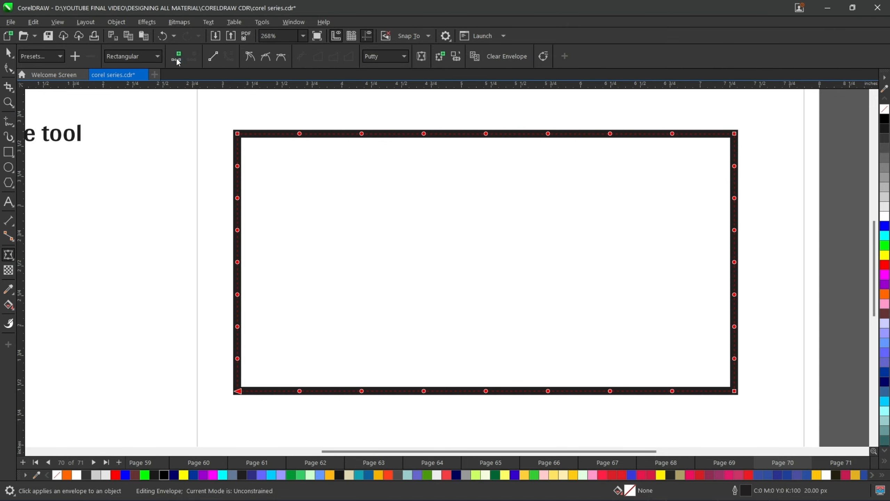
# - Select a top-left envelope node in Freehand mode, drag it upward, and undo the move
pyautogui.doubleClick(269, 134)
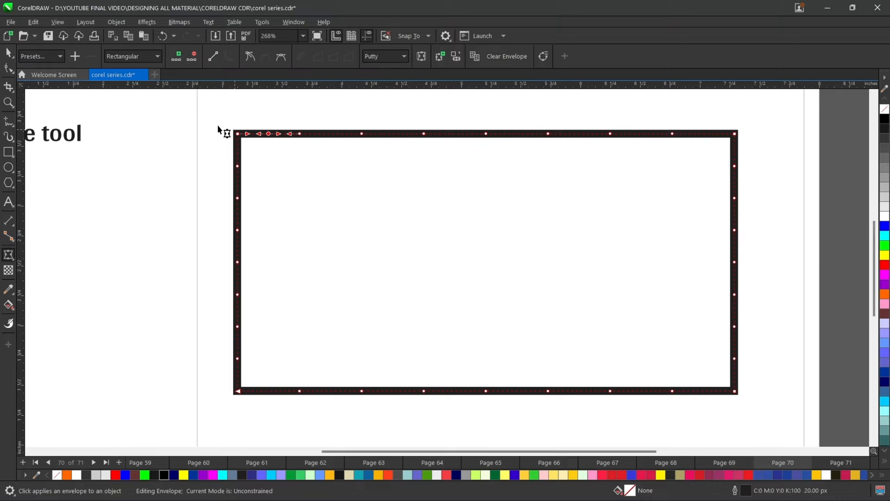
pyautogui.click(259, 114)
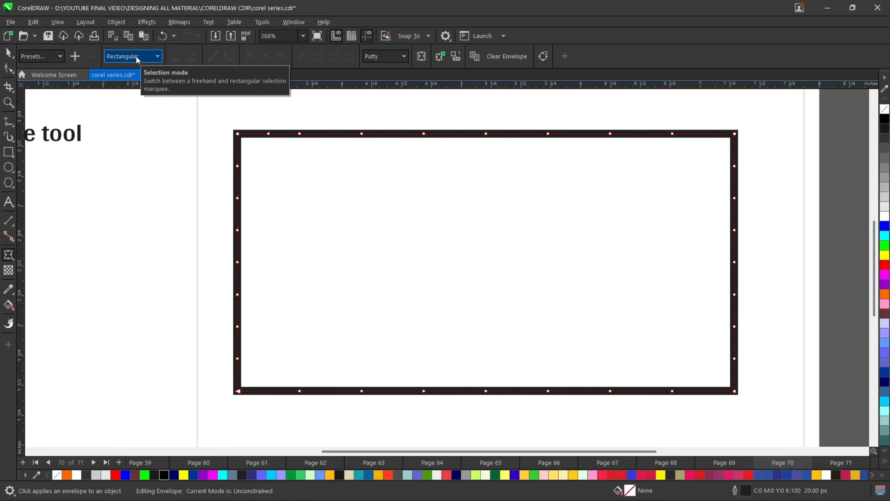
pyautogui.moveTo(253, 114); pyautogui.dragTo(313, 147)
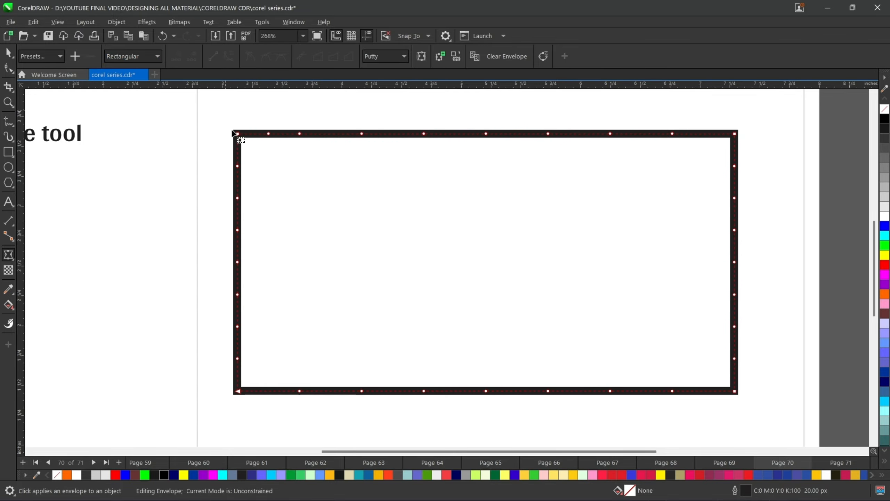
pyautogui.moveTo(225, 110); pyautogui.dragTo(293, 191)
pyautogui.click(214, 147)
pyautogui.click(157, 56)
pyautogui.click(132, 76)
pyautogui.moveTo(277, 136); pyautogui.dragTo(278, 136)
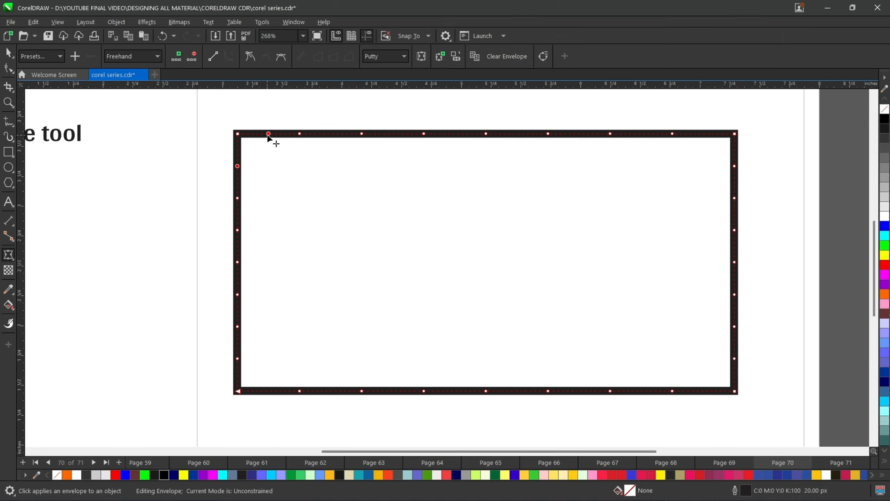
pyautogui.moveTo(268, 134); pyautogui.dragTo(277, 114)
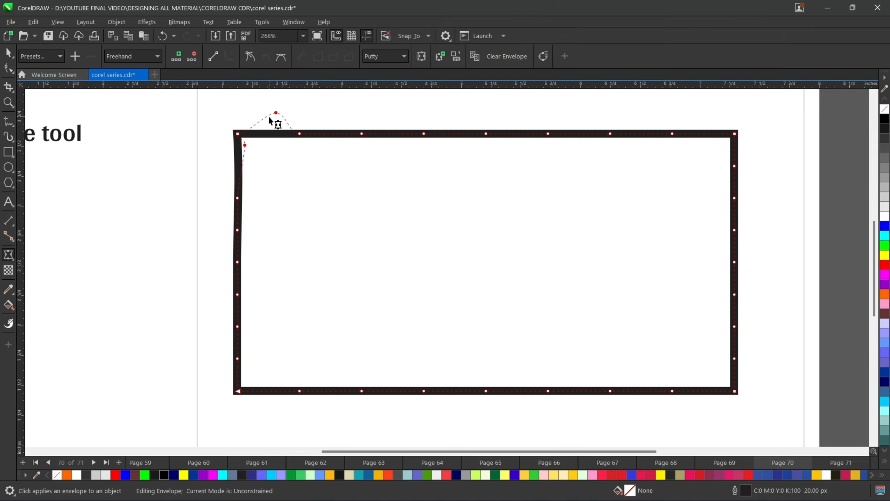
pyautogui.hotkey('ctrl', 'z')
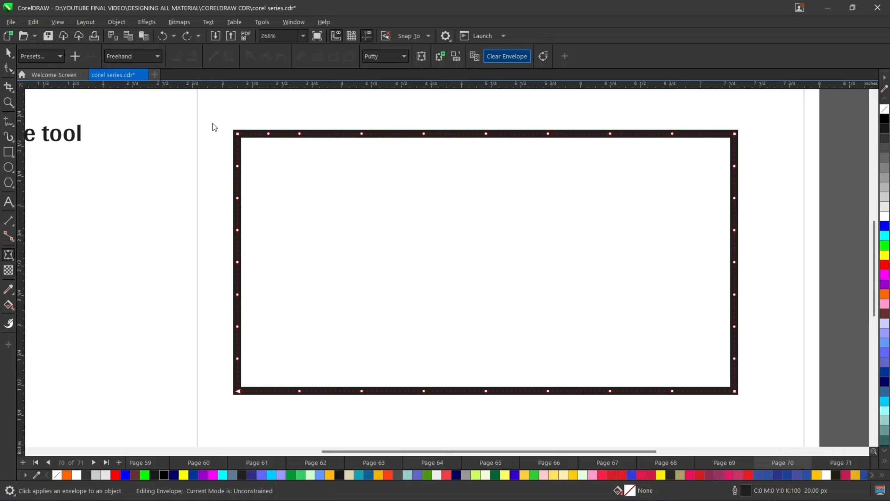
# - Restart the Envelope tool, marquee-select the top edge nodes in Rectangular mode, and add nodes between them twice
pyautogui.press('space')
pyautogui.click(9, 255)
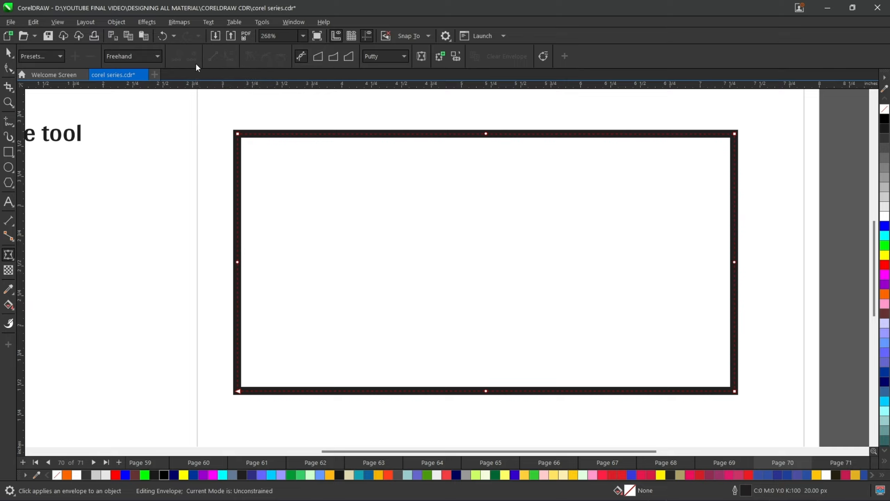
pyautogui.moveTo(237, 133)
pyautogui.mouseDown()
pyautogui.moveTo(214, 112)
pyautogui.moveTo(300, 155)
pyautogui.moveTo(454, 162)
pyautogui.moveTo(207, 116)
pyautogui.mouseUp()
pyautogui.click(148, 57)
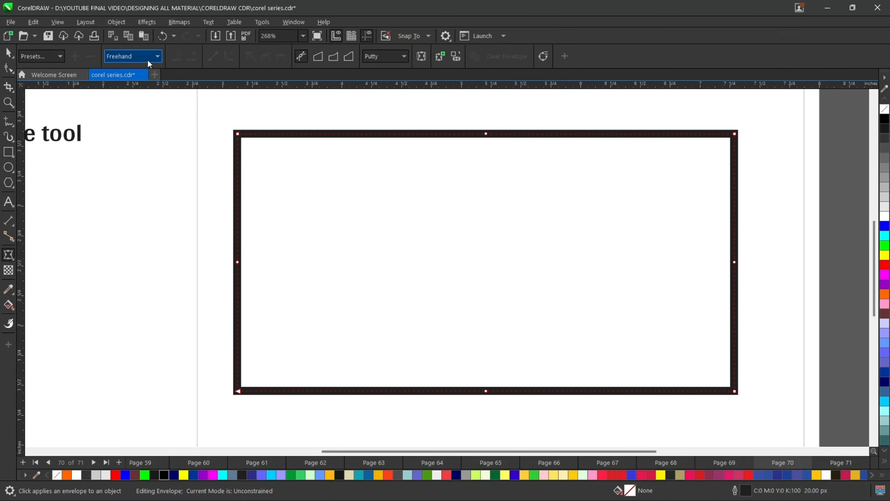
pyautogui.click(137, 67)
pyautogui.moveTo(215, 116); pyautogui.dragTo(766, 165)
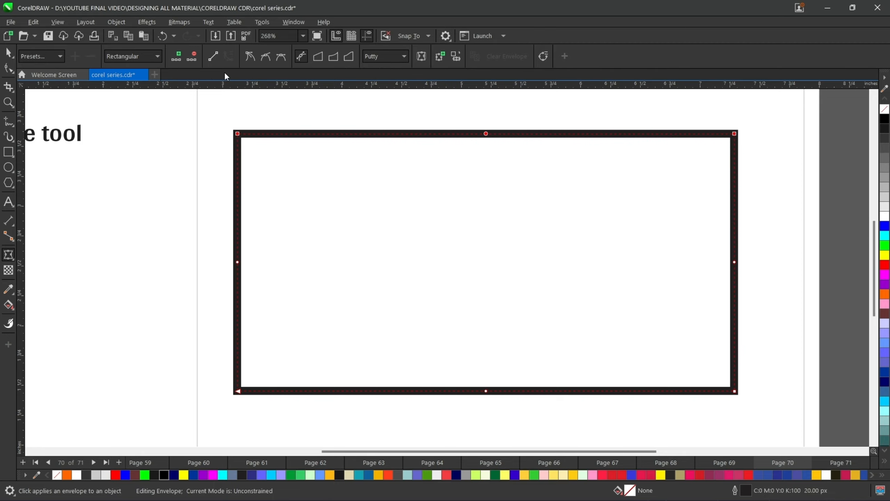
pyautogui.click(178, 56)
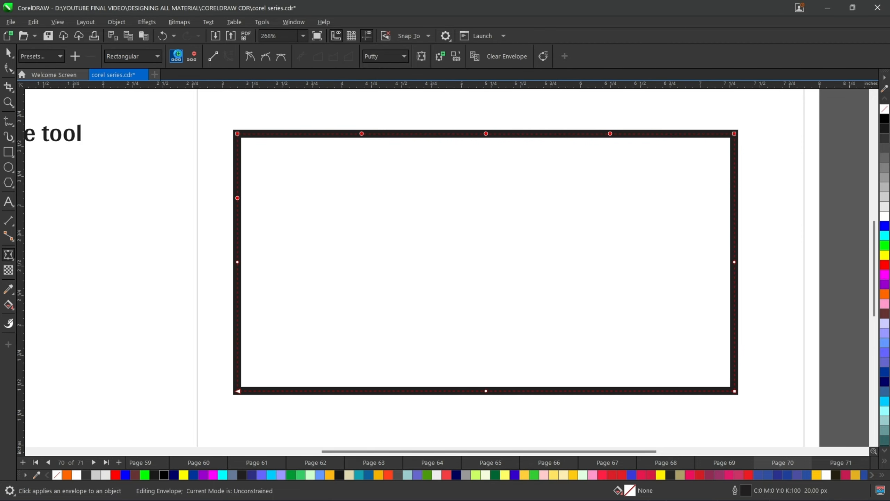
pyautogui.click(178, 57)
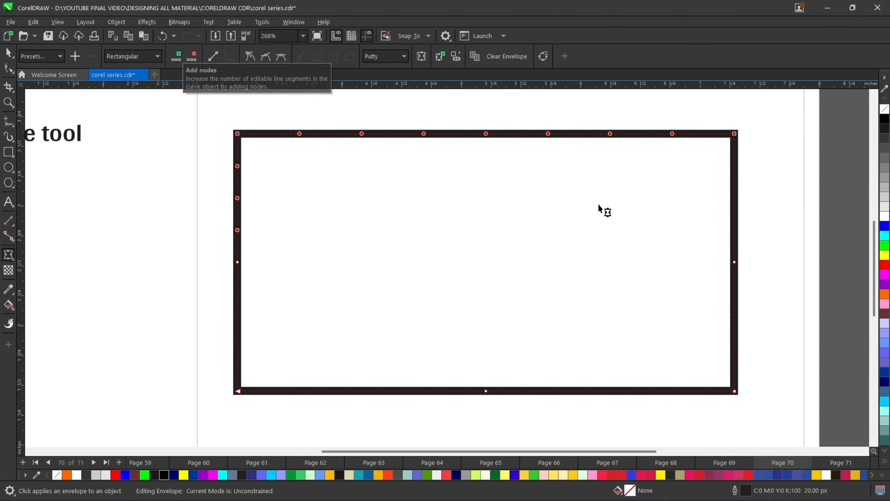
# - Select the top-left envelope nodes, delete them, and undo the deletion
pyautogui.click(735, 198)
pyautogui.doubleClick(735, 196)
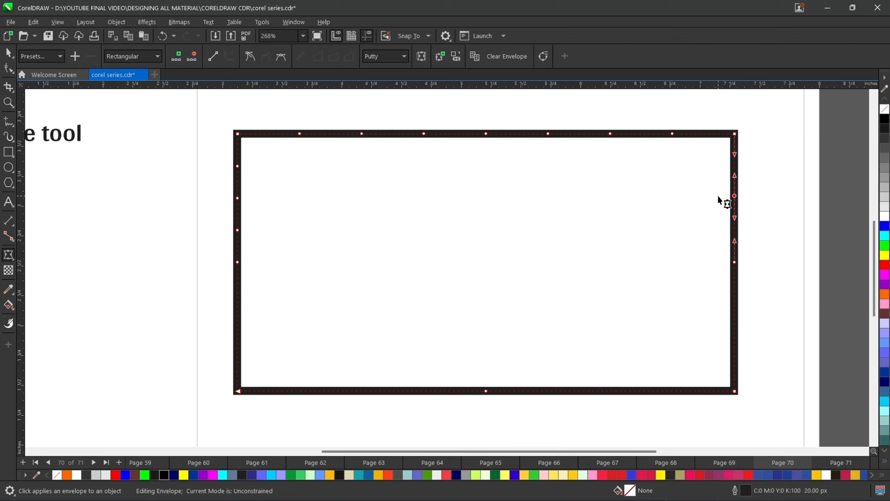
pyautogui.click(389, 123)
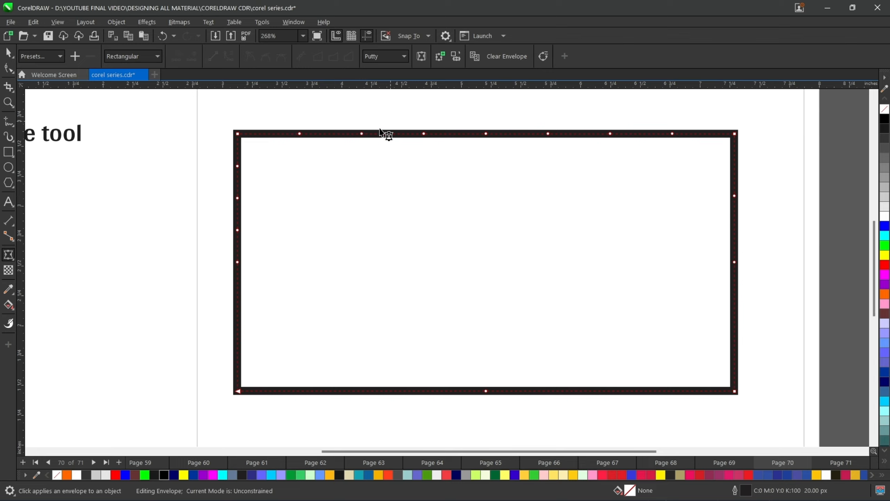
pyautogui.click(362, 133)
pyautogui.click(192, 58)
pyautogui.moveTo(226, 119); pyautogui.dragTo(324, 141)
pyautogui.click(197, 53)
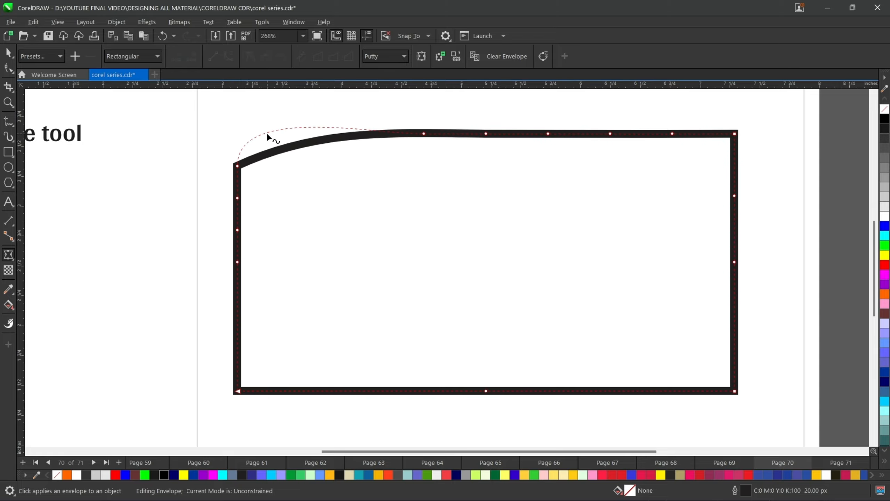
pyautogui.hotkey('ctrl', 'z')
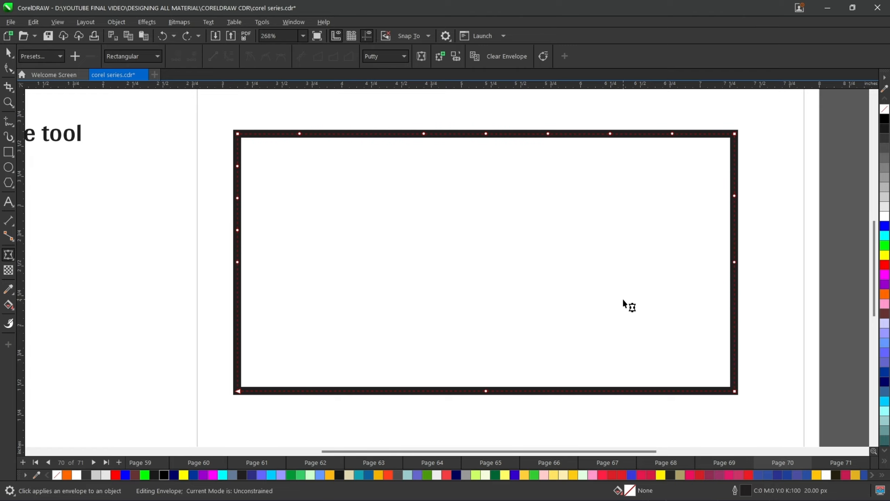
# - Clear the envelope and restart the Envelope tool on the rectangle
pyautogui.click(506, 56)
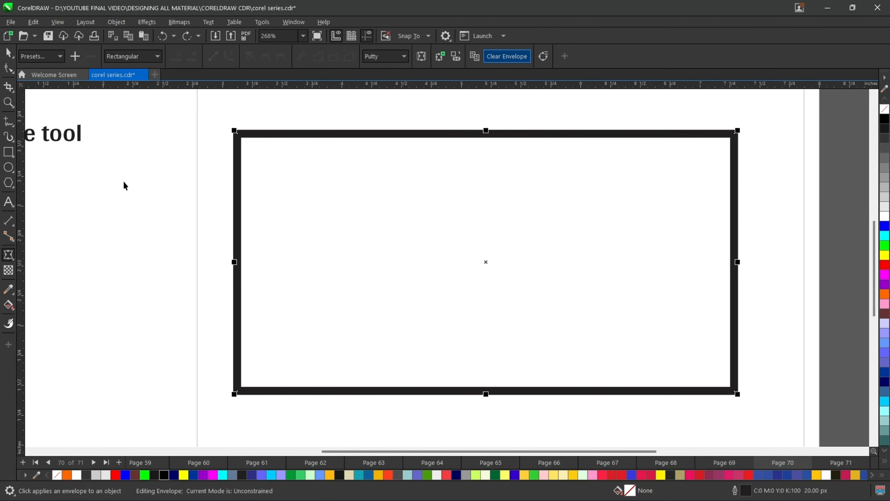
pyautogui.click(12, 255)
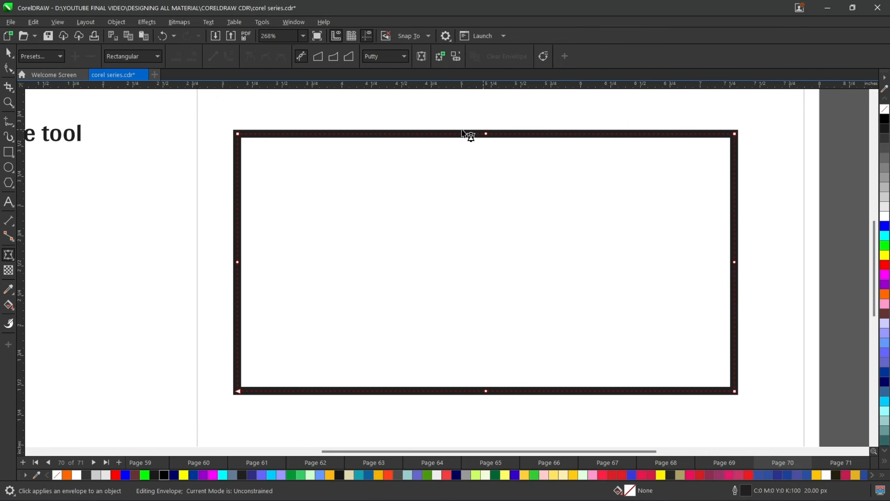
pyautogui.moveTo(525, 171); pyautogui.dragTo(527, 179)
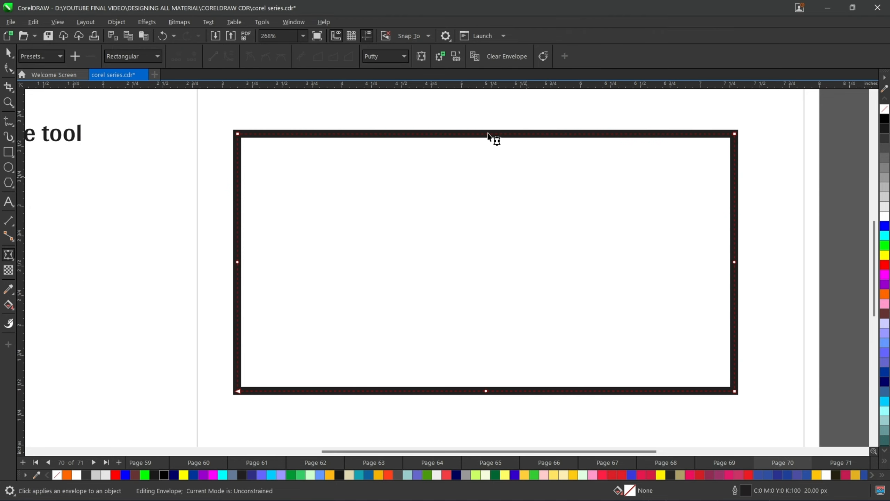
# - Curve the top edge by dragging the top-right node's handle down, then convert the top segment to a straight line
pyautogui.click(735, 134)
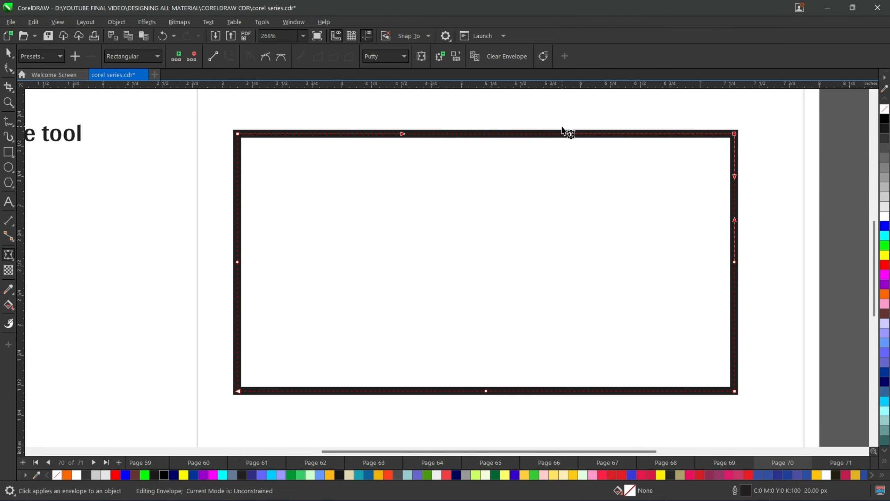
pyautogui.moveTo(569, 133); pyautogui.dragTo(570, 305)
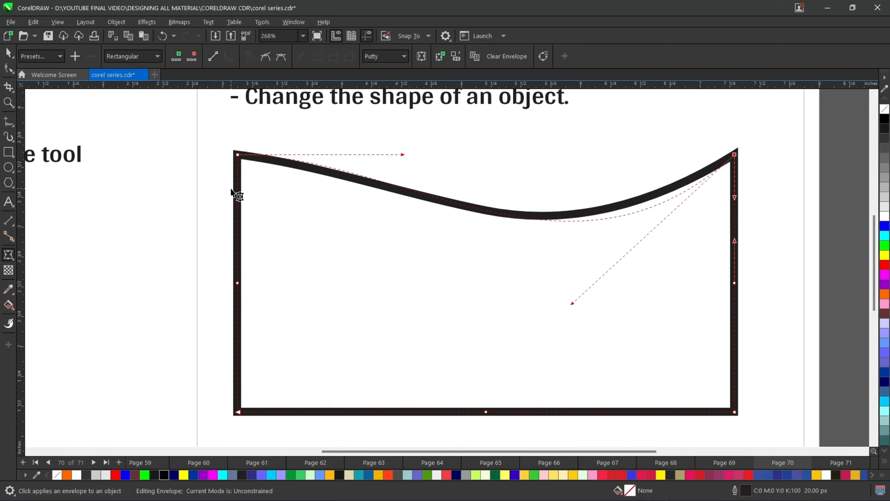
pyautogui.moveTo(216, 134); pyautogui.dragTo(770, 191)
pyautogui.click(215, 56)
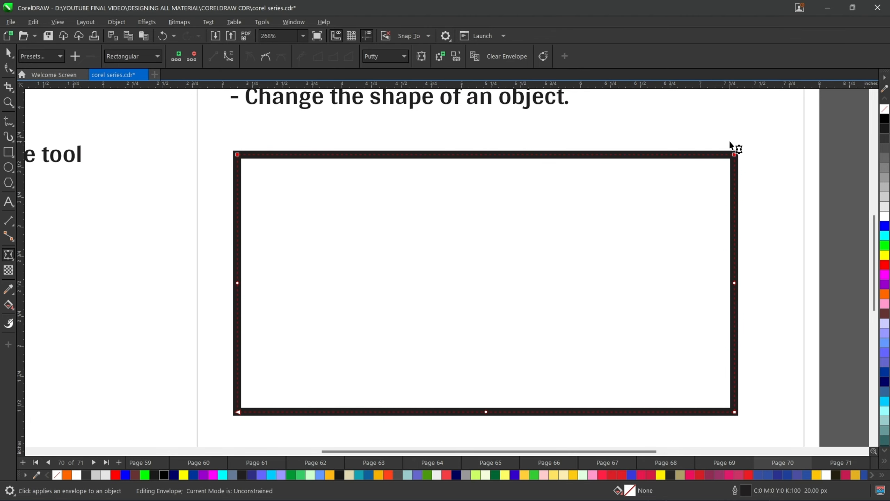
# - Curve the top edge by dragging the top-left node's handle down, then convert it back to a straight line
pyautogui.moveTo(214, 127); pyautogui.dragTo(764, 199)
pyautogui.click(662, 133)
pyautogui.click(734, 154)
pyautogui.moveTo(213, 133); pyautogui.dragTo(757, 179)
pyautogui.click(483, 157)
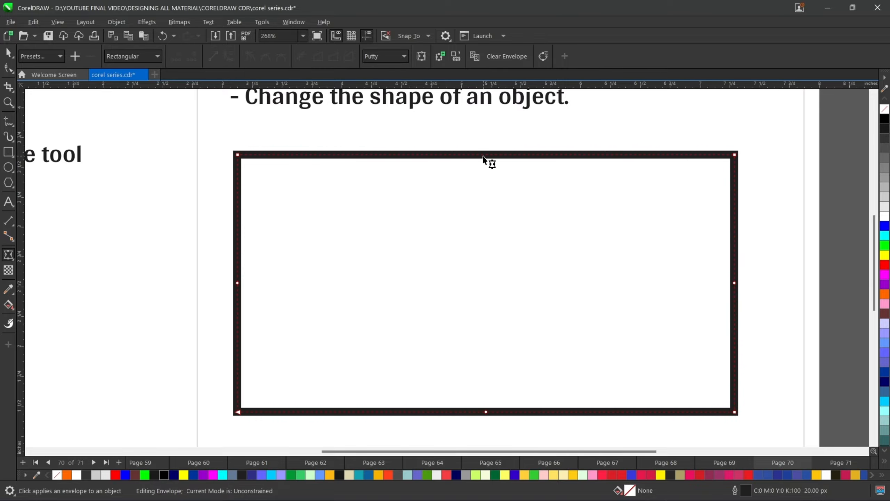
pyautogui.click(238, 155)
pyautogui.moveTo(403, 154); pyautogui.dragTo(466, 286)
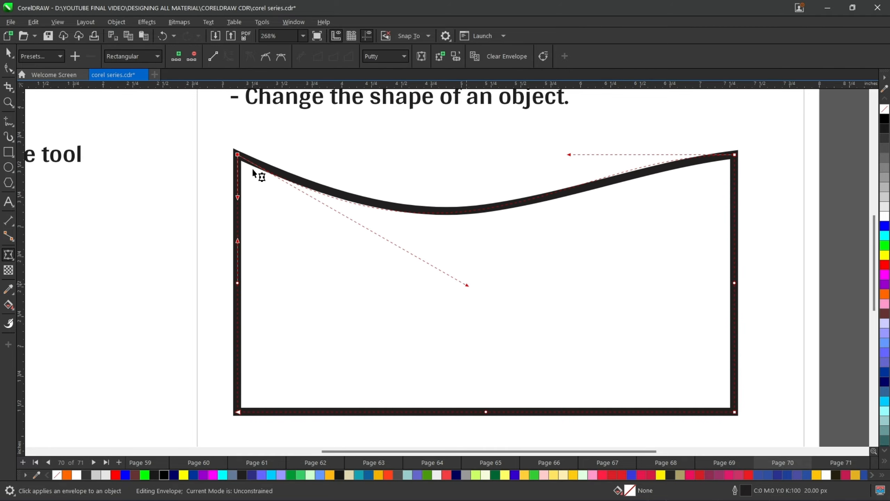
pyautogui.moveTo(213, 122); pyautogui.dragTo(752, 190)
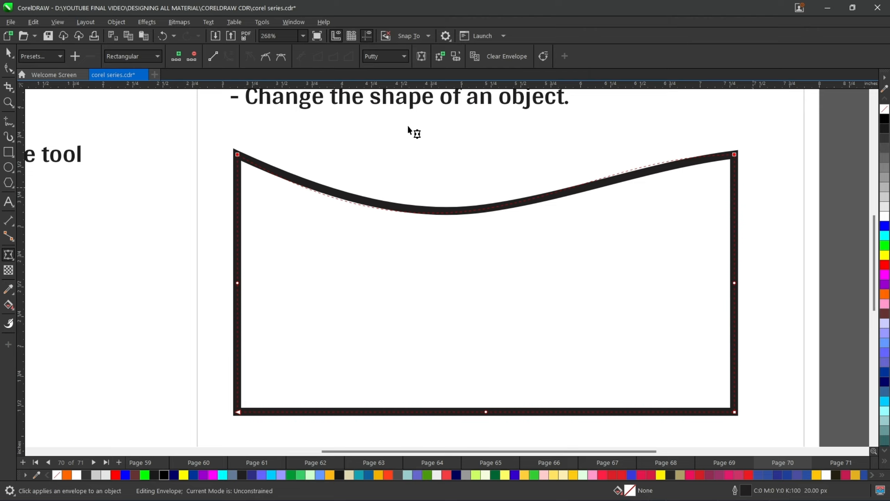
pyautogui.click(209, 57)
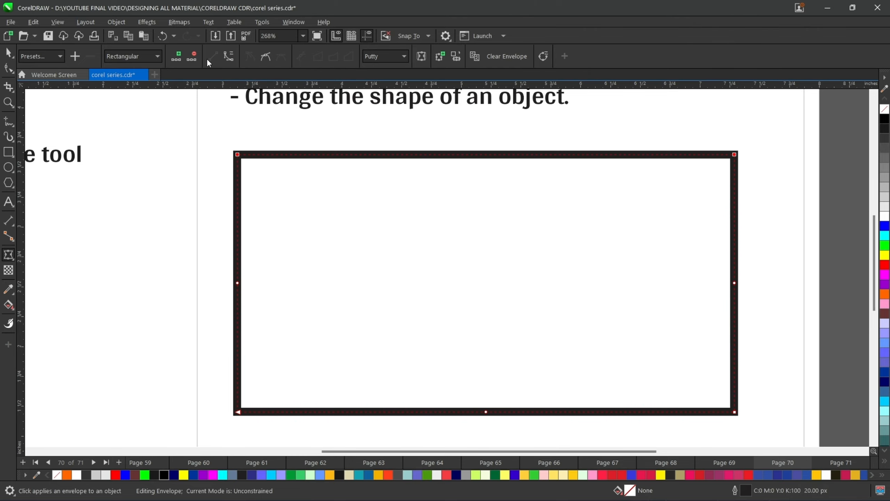
# - Convert the top-middle envelope node to a cusp node, drag its handle down to curve the top edge, and undo it
pyautogui.click(228, 57)
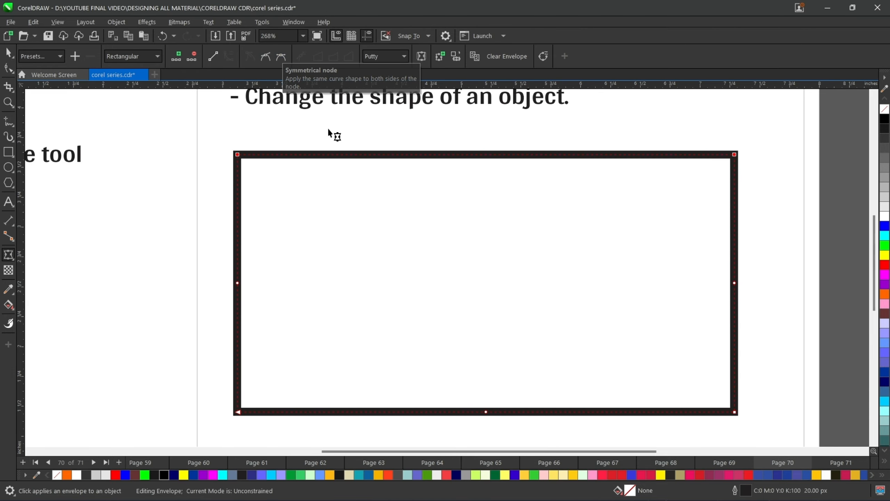
pyautogui.click(476, 154)
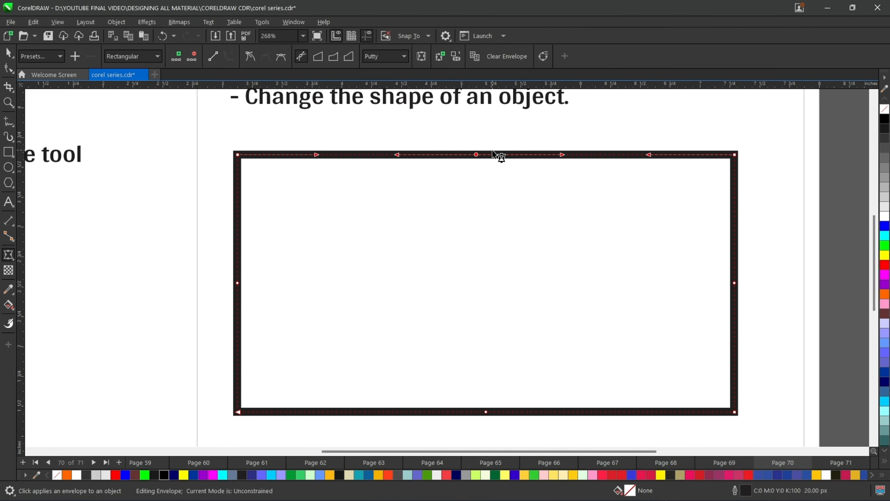
pyautogui.click(247, 57)
pyautogui.click(484, 168)
pyautogui.click(476, 155)
pyautogui.click(264, 58)
pyautogui.click(250, 58)
pyautogui.moveTo(563, 155); pyautogui.dragTo(604, 321)
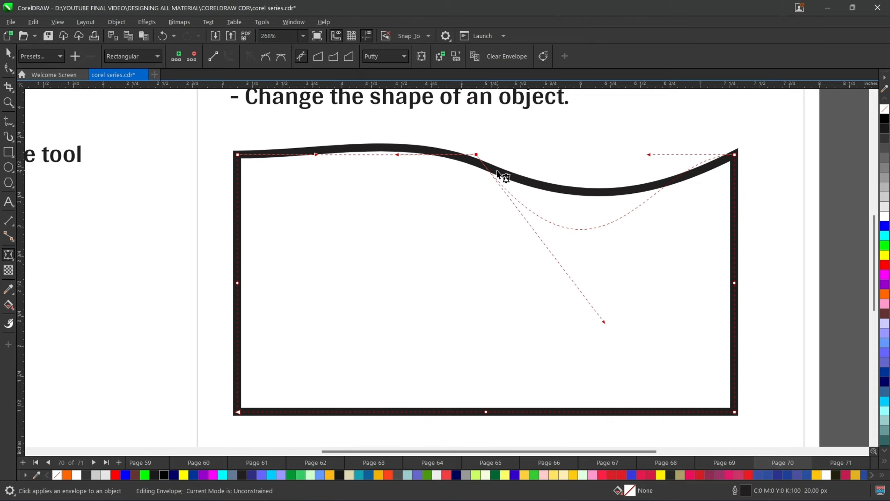
pyautogui.hotkey('ctrl', 'z')
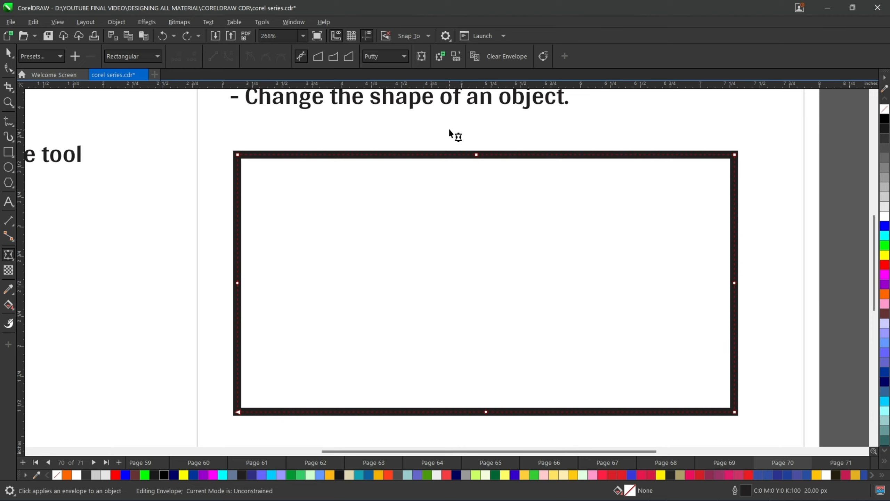
# - Make the top-middle node a smooth node, drag its handle down to curve the top edge, and undo it
pyautogui.moveTo(449, 130); pyautogui.dragTo(524, 207)
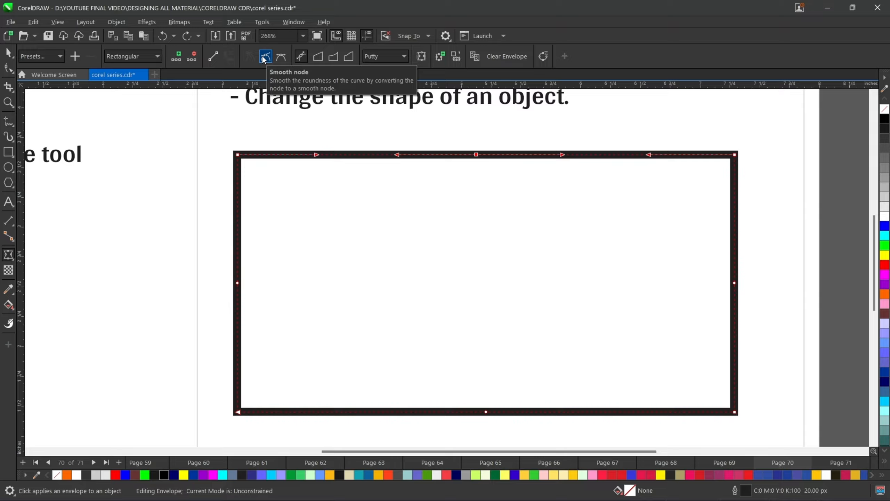
pyautogui.click(264, 57)
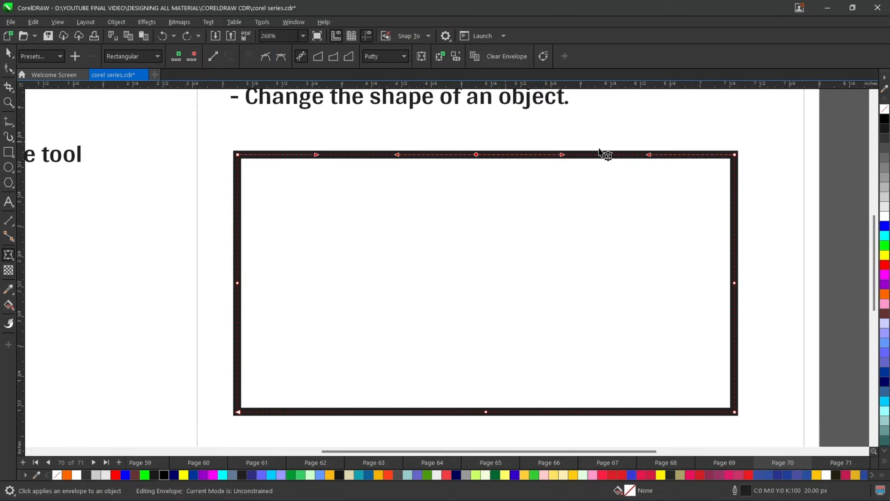
pyautogui.moveTo(565, 157); pyautogui.dragTo(633, 336)
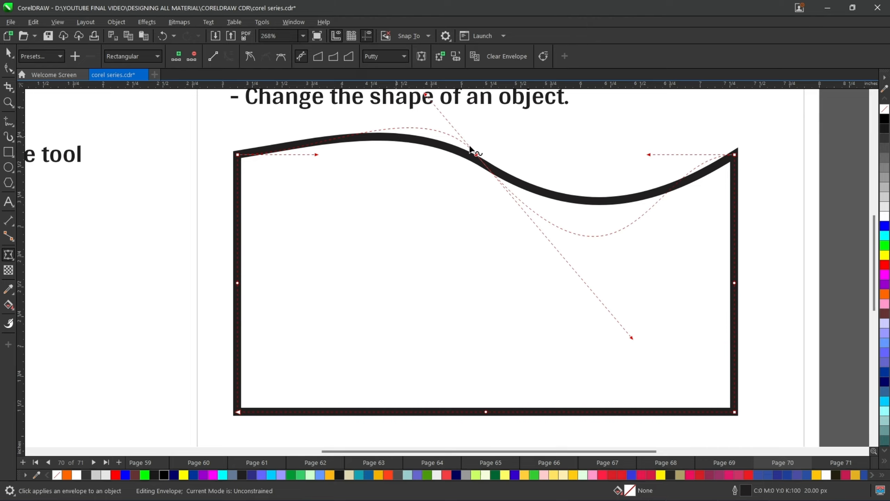
pyautogui.hotkey('ctrl', 'z')
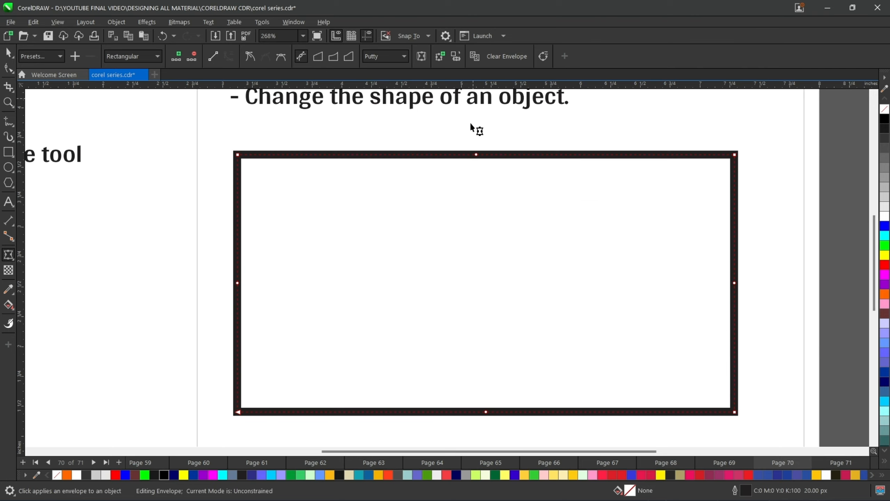
# - Make the top-middle node a symmetrical node, drag its handle down to curve the top edge, and undo it
pyautogui.moveTo(446, 125); pyautogui.dragTo(510, 200)
pyautogui.click(280, 57)
pyautogui.moveTo(559, 155); pyautogui.dragTo(529, 267)
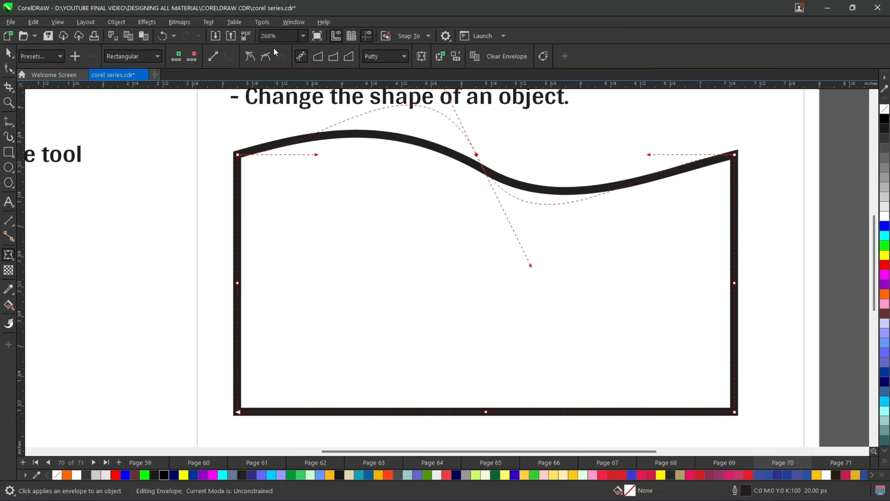
pyautogui.hotkey('ctrl', 'z')
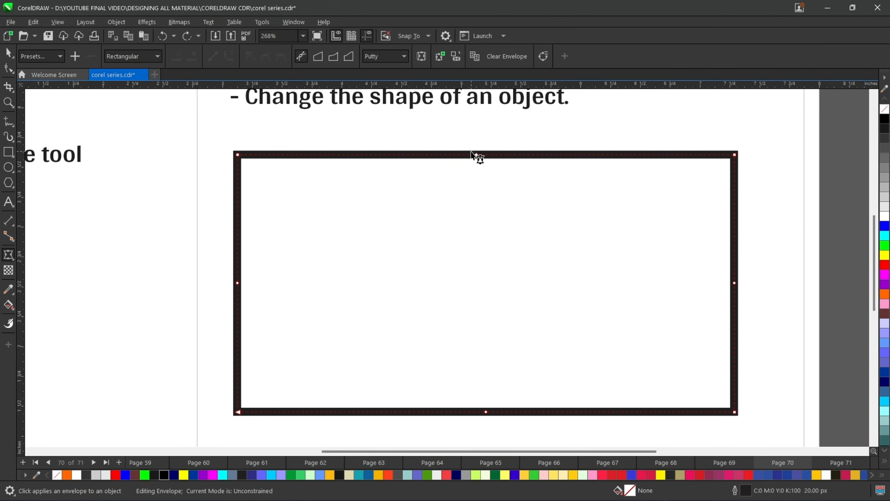
# - Switch to Straight Line mode, drag the top-right node upward to slant the top edge, then undo the change
pyautogui.click(318, 57)
pyautogui.click(301, 56)
pyautogui.moveTo(684, 114); pyautogui.dragTo(758, 202)
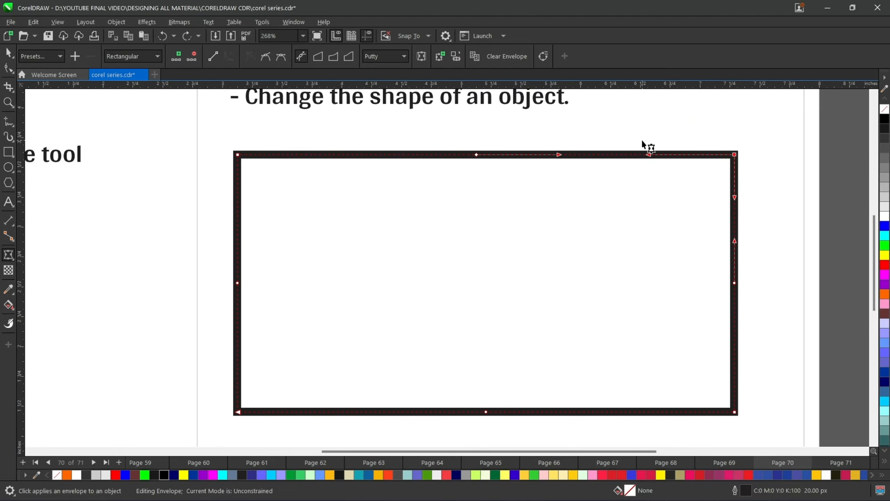
pyautogui.scroll(1, 644, 142)
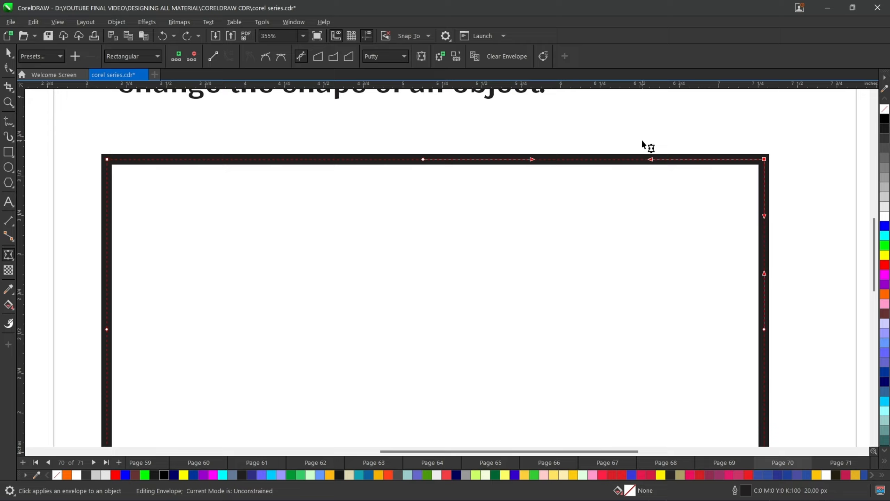
pyautogui.click(316, 59)
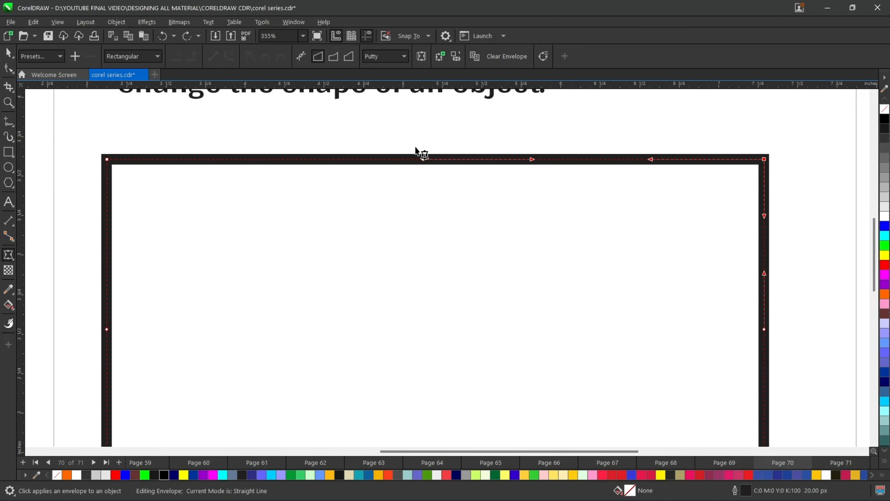
pyautogui.scroll(-1, 522, 216)
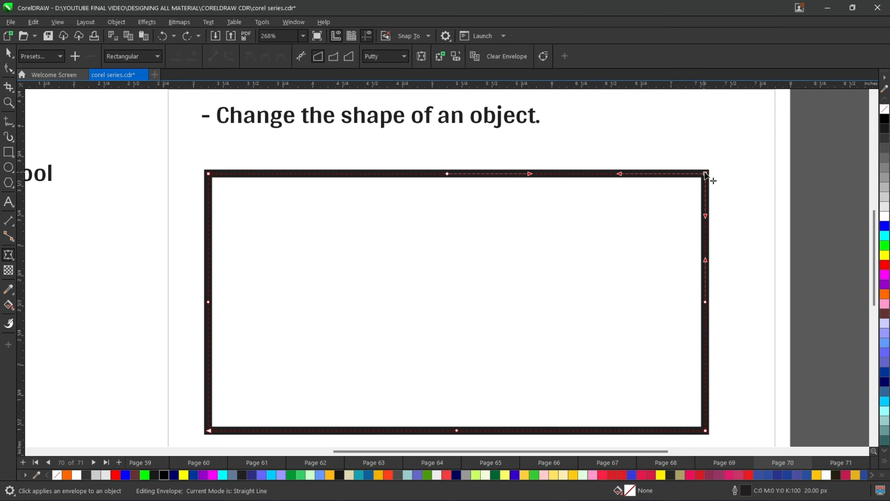
pyautogui.moveTo(706, 174); pyautogui.dragTo(715, 108)
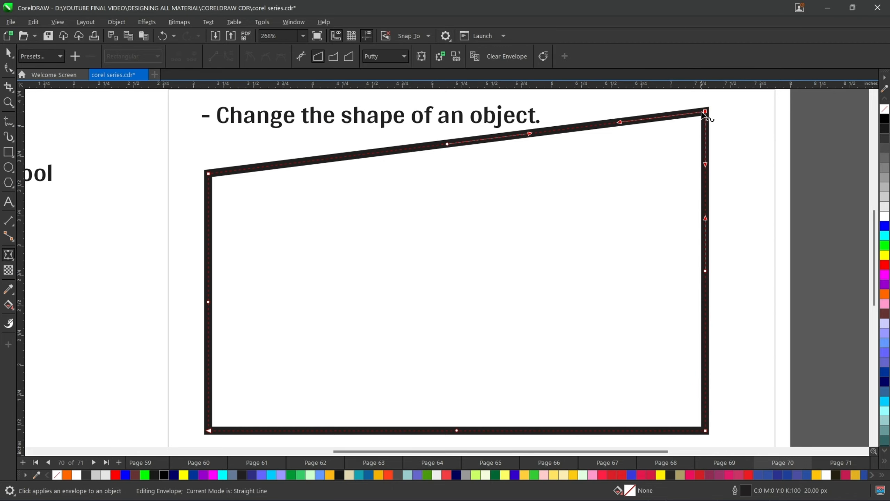
pyautogui.moveTo(706, 120); pyautogui.dragTo(726, 112)
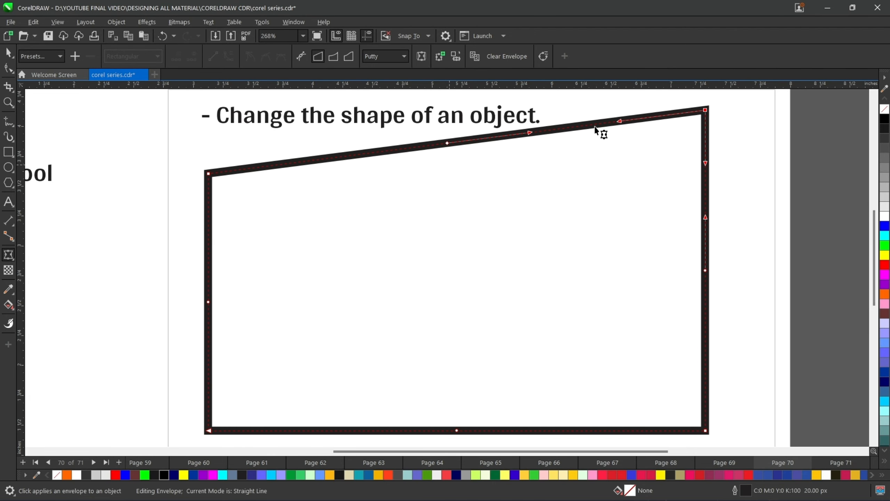
pyautogui.click(691, 106)
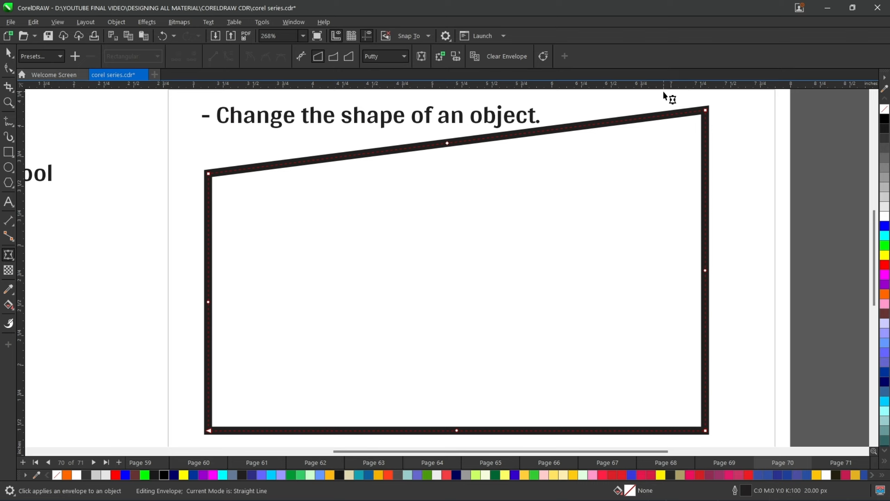
pyautogui.hotkey('ctrl', 'z')
pyautogui.hotkey('ctrl', 'shift', 'z')
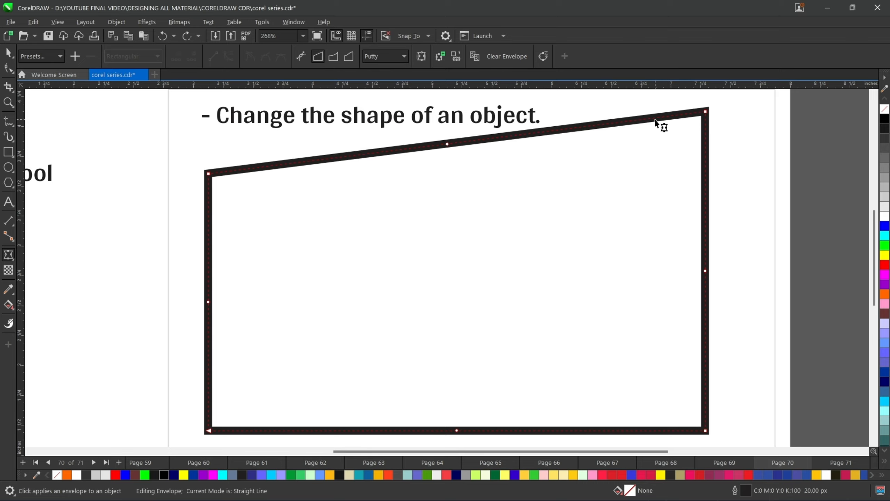
pyautogui.hotkey('ctrl', 'z')
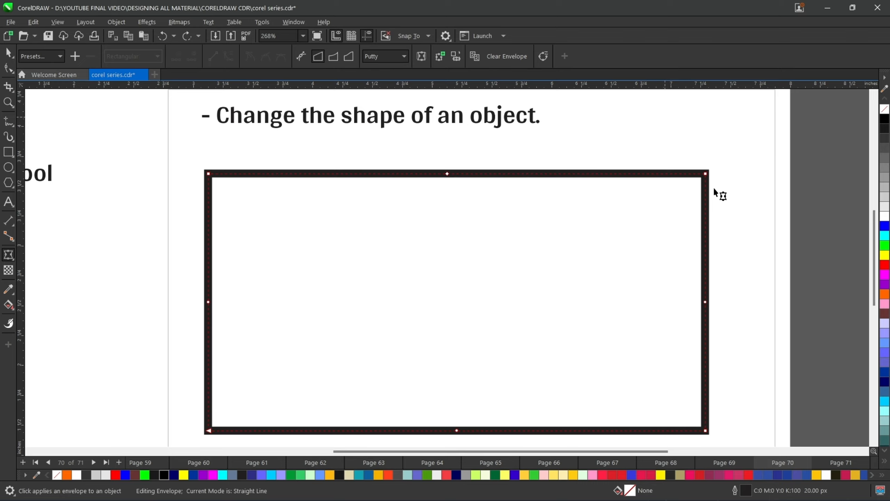
# - Switch to Single Arc mode and drag the top-right node upward so the top edge bends into an arc
pyautogui.click(718, 200)
pyautogui.click(706, 174)
pyautogui.click(333, 60)
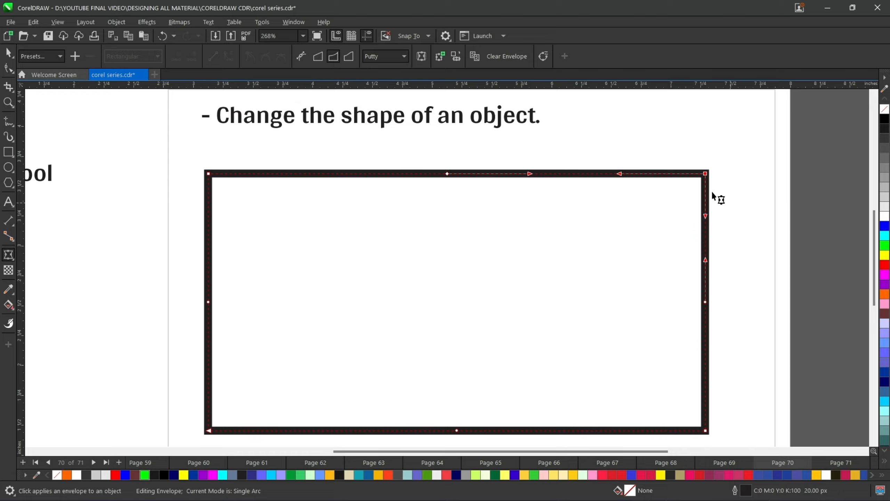
pyautogui.moveTo(705, 174); pyautogui.dragTo(708, 101)
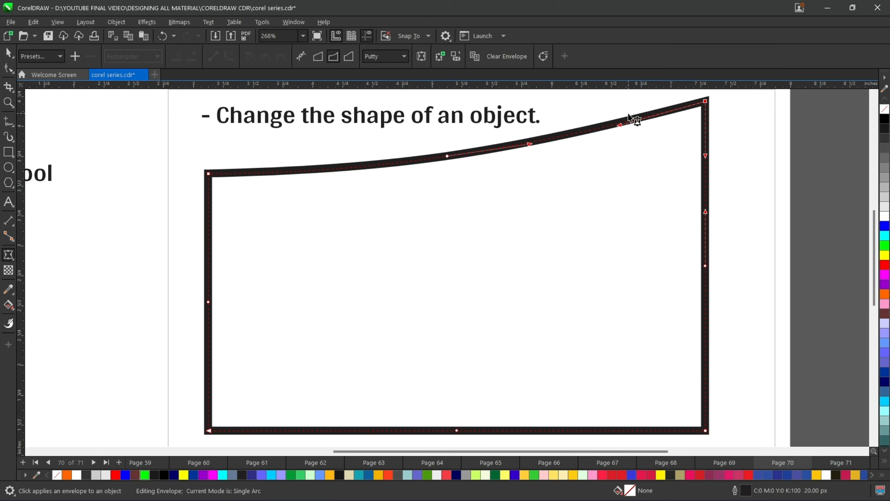
pyautogui.click(653, 207)
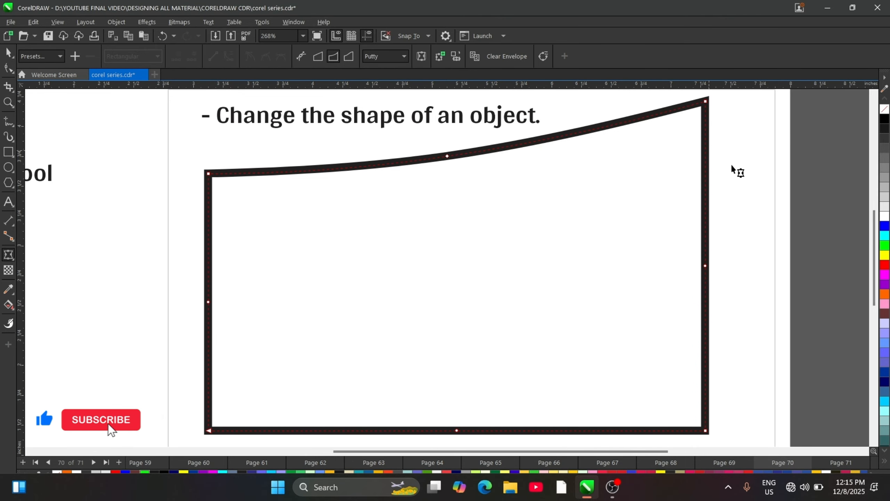
pyautogui.click(705, 102)
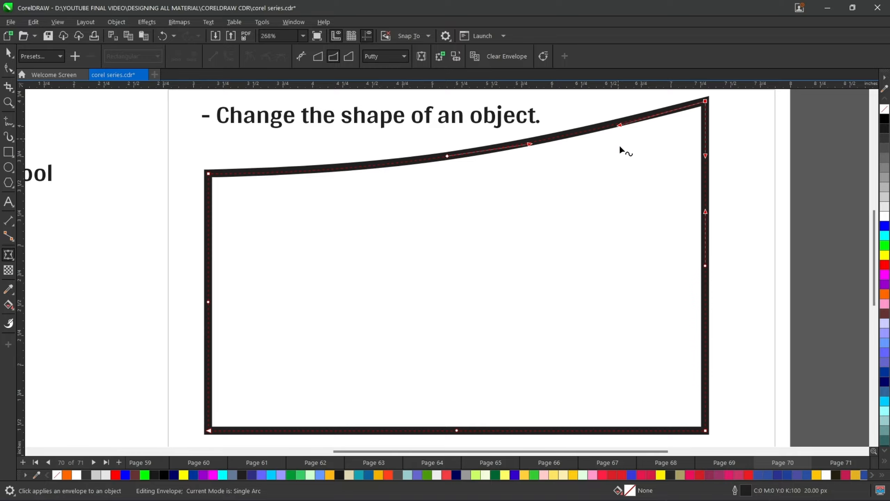
pyautogui.click(630, 164)
pyautogui.scroll(-1, 654, 152)
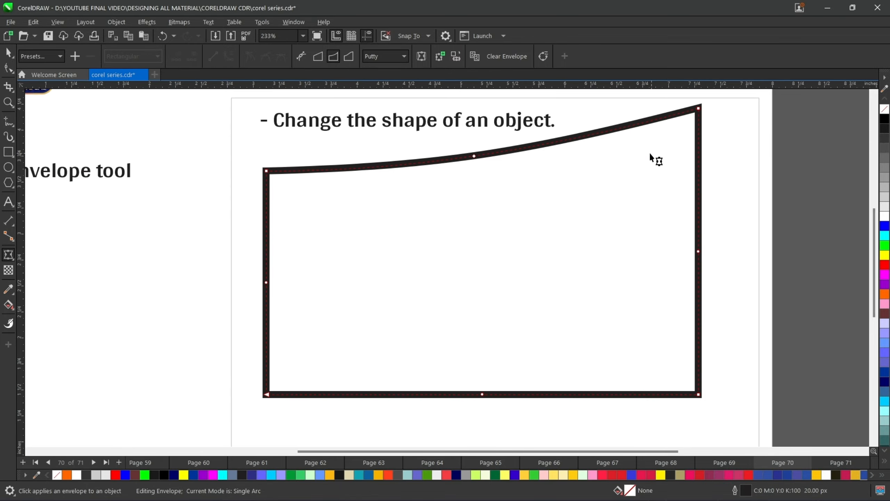
pyautogui.scroll(1, 649, 153)
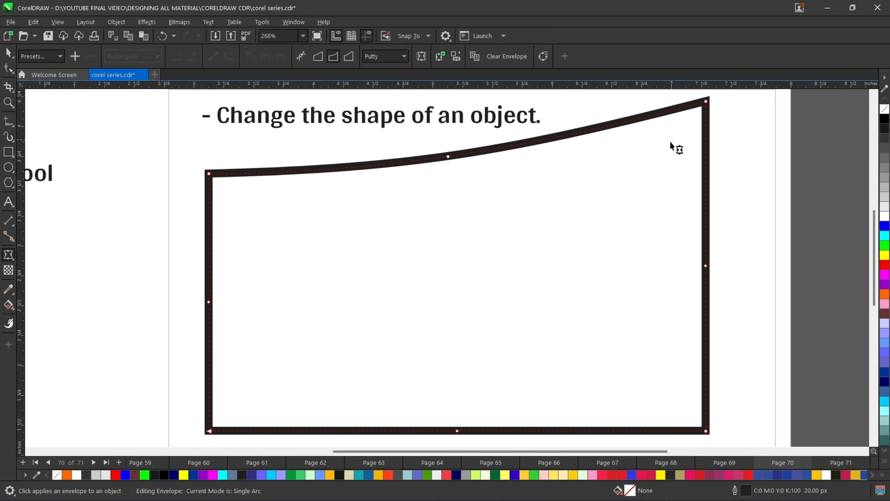
# - Clear the envelope and restart the Envelope tool on the rectangle
pyautogui.hotkey('ctrl', 'z')
pyautogui.scroll(-1, 629, 155)
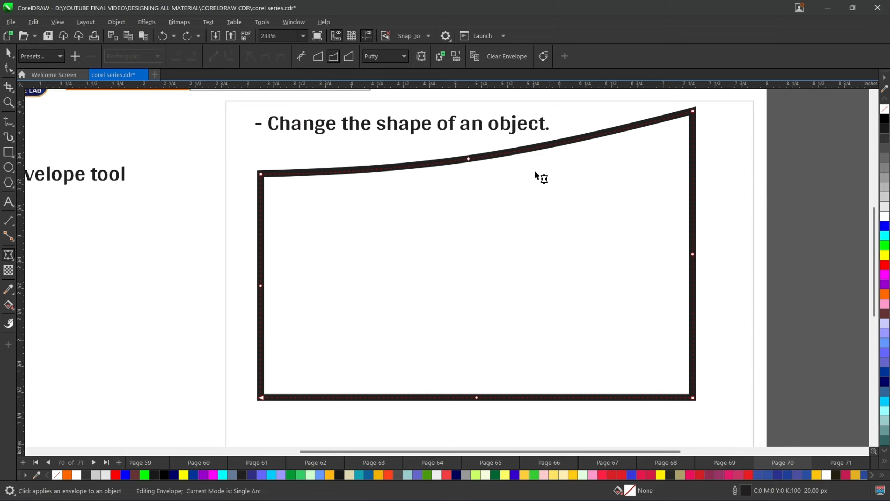
pyautogui.click(501, 55)
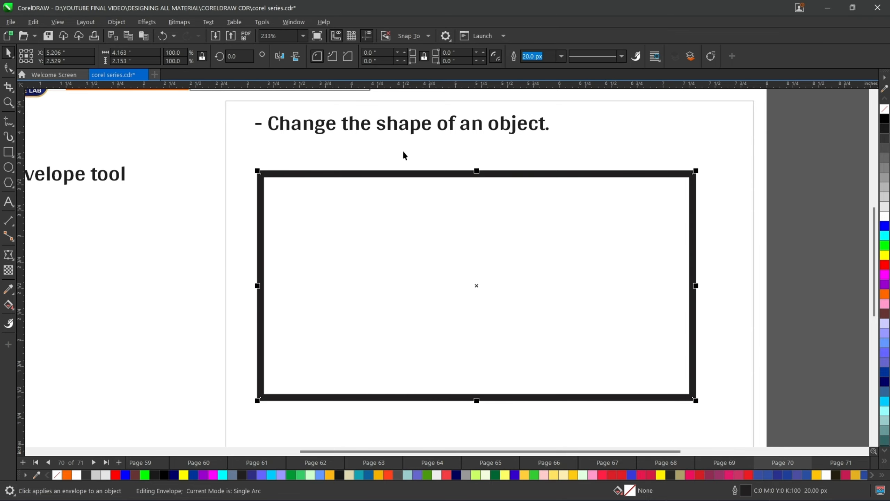
pyautogui.click(12, 257)
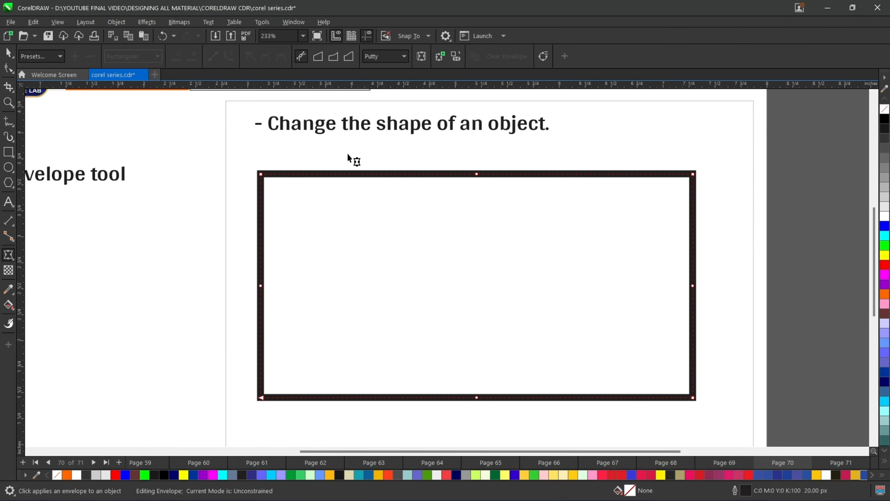
# - Switch to Double Arc mode and drag the top-middle node upward to form an S-curved top edge
pyautogui.scroll(1, 352, 156)
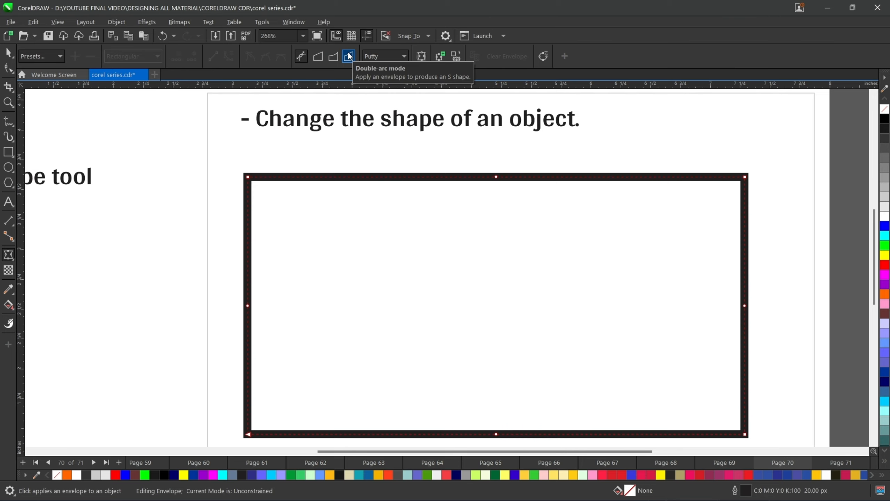
pyautogui.moveTo(464, 145); pyautogui.dragTo(521, 219)
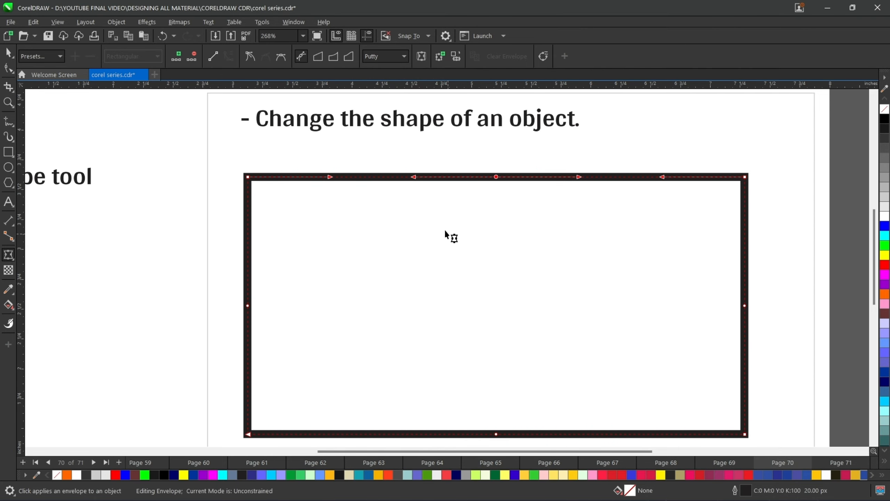
pyautogui.click(350, 57)
pyautogui.moveTo(494, 174); pyautogui.dragTo(496, 129)
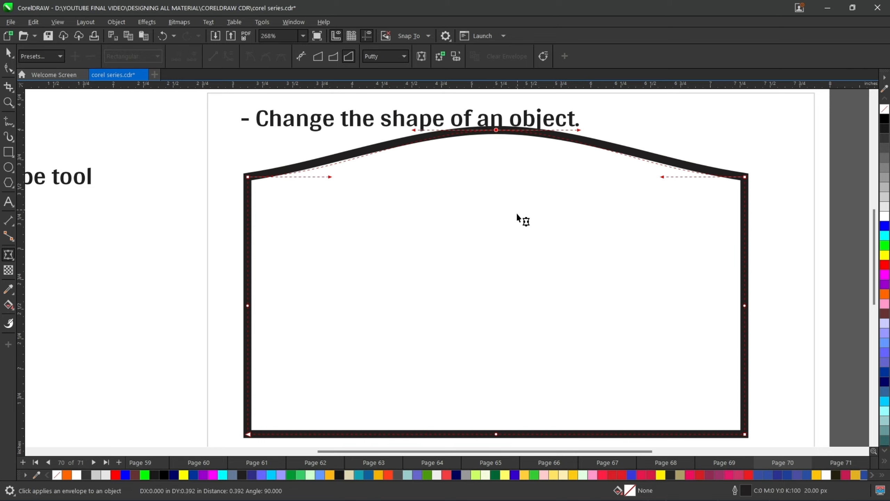
# - Drag the bottom-middle node downward to give the bottom edge a matching double-arc curve
pyautogui.scroll(-2, 518, 216)
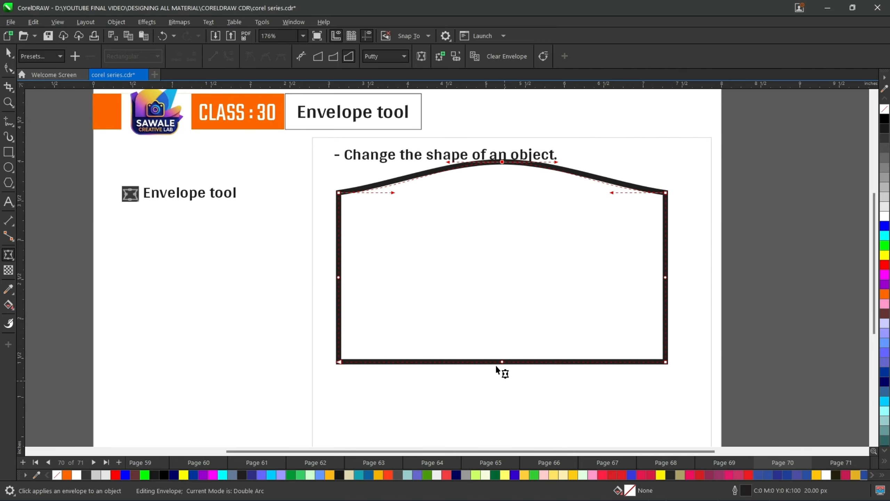
pyautogui.moveTo(502, 363); pyautogui.dragTo(505, 417)
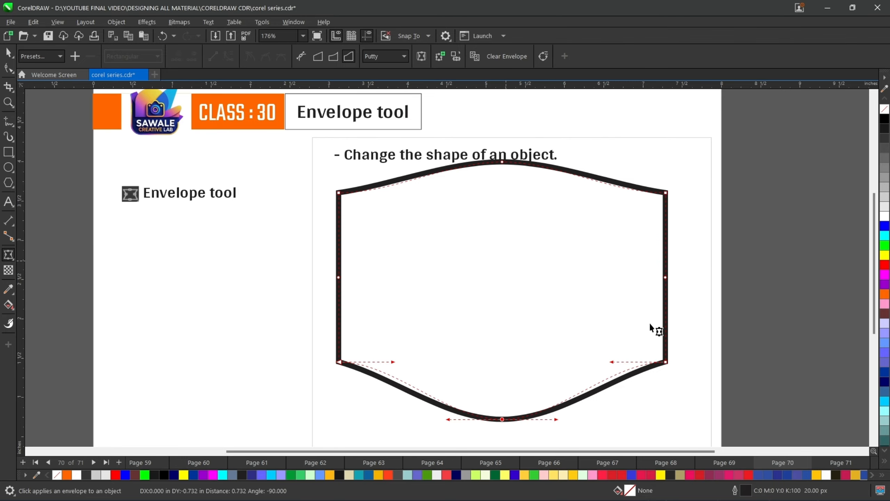
pyautogui.moveTo(791, 474)
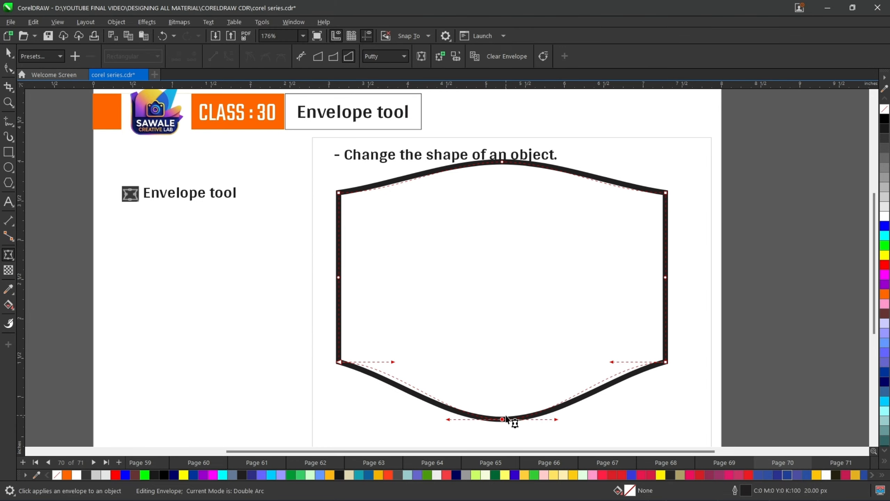
# - Undo the bottom-node drag and clear the envelope from the rectangle
pyautogui.hotkey('ctrl', 'z')
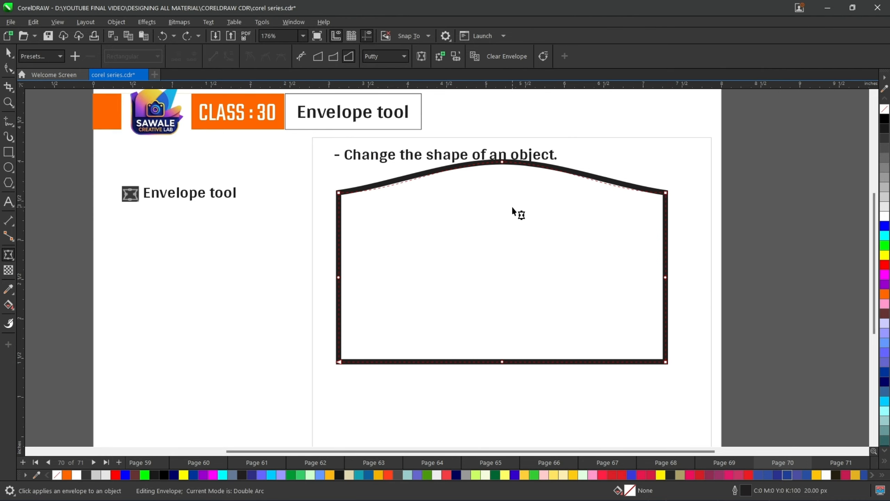
pyautogui.click(515, 57)
# - Reactivate the Envelope tool, select the top-middle node and drag it upward so the top and bottom edges bulge
pyautogui.press('space')
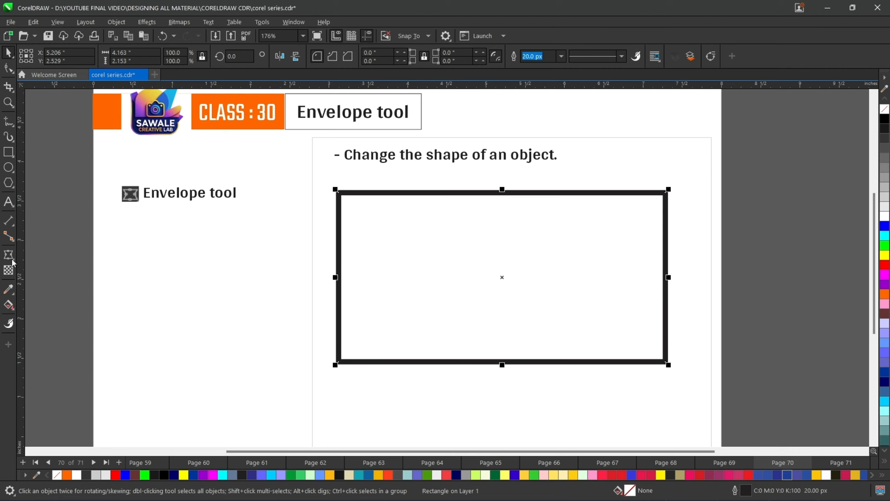
pyautogui.click(9, 255)
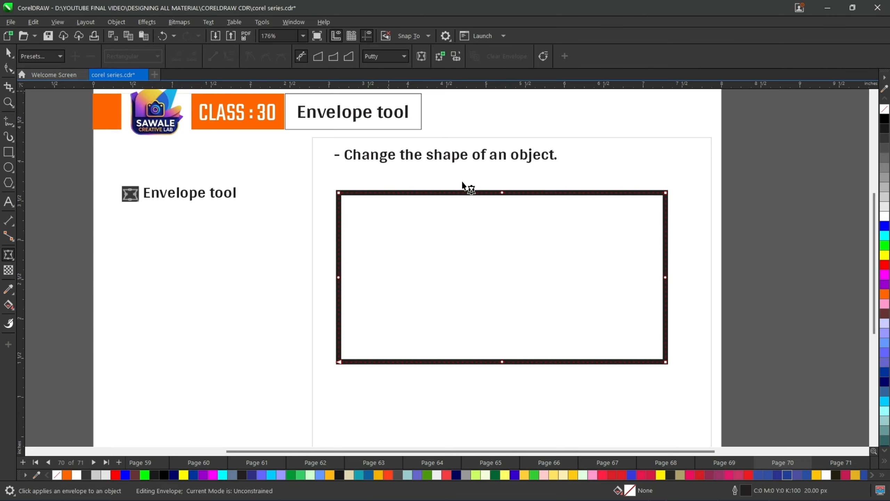
pyautogui.moveTo(480, 174); pyautogui.dragTo(524, 226)
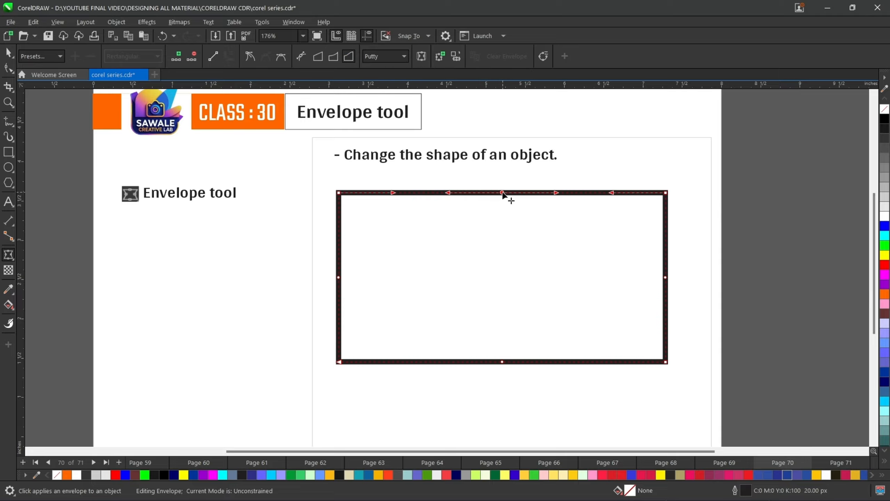
pyautogui.moveTo(502, 194); pyautogui.dragTo(510, 158)
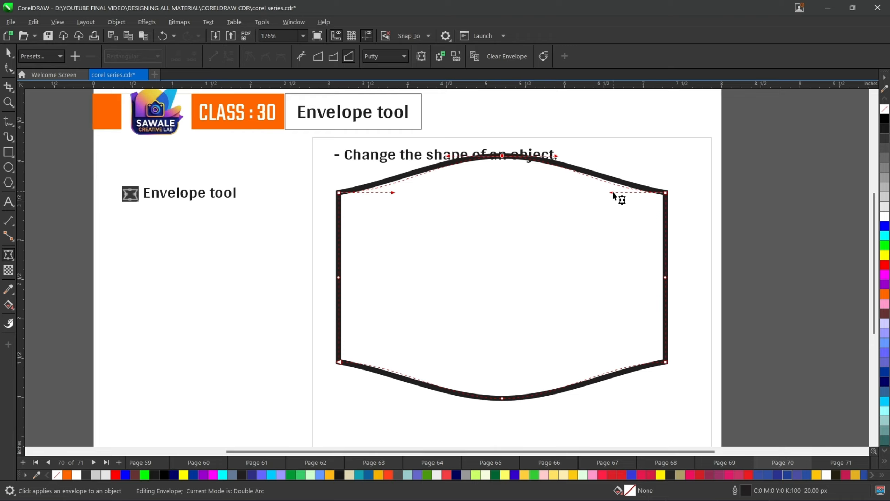
# - Open the mapping mode list without changing it, then clear the envelope from the rectangle
pyautogui.click(616, 208)
pyautogui.click(406, 55)
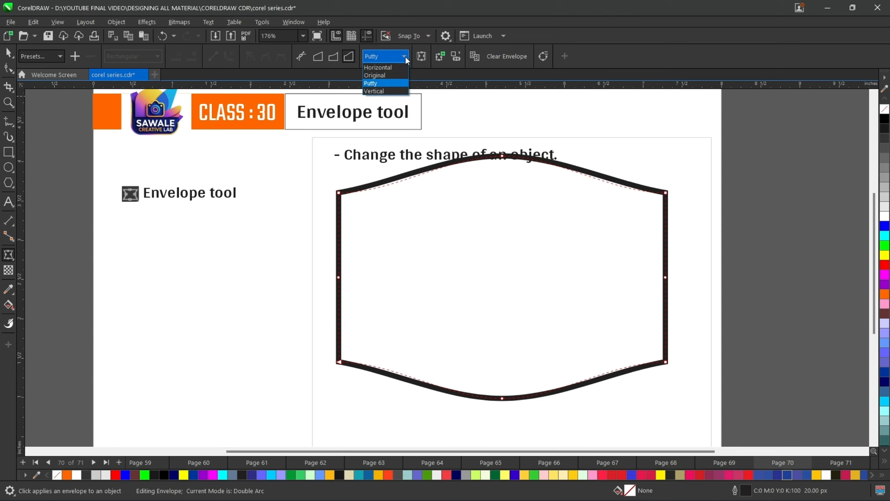
pyautogui.click(405, 56)
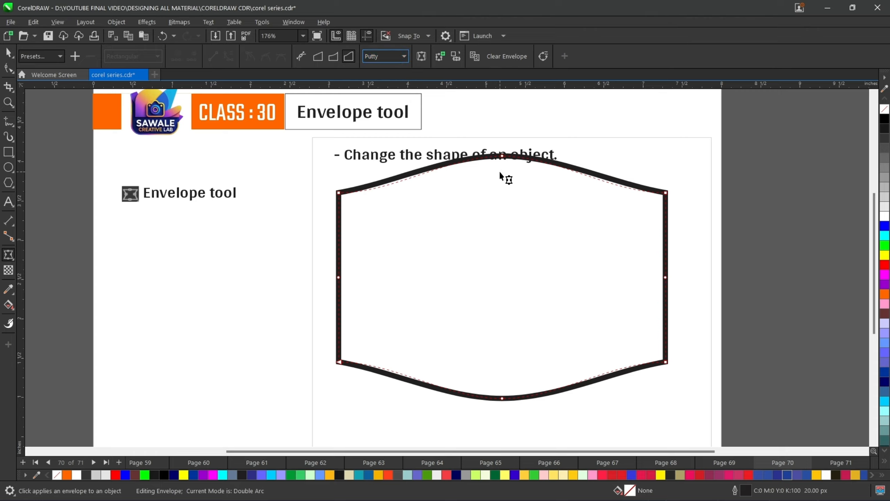
pyautogui.press('F4')
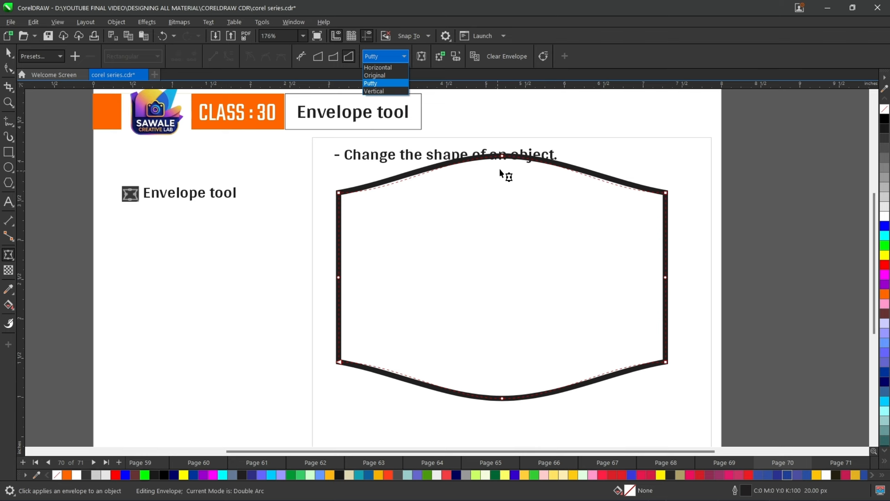
pyautogui.click(505, 58)
pyautogui.click(502, 54)
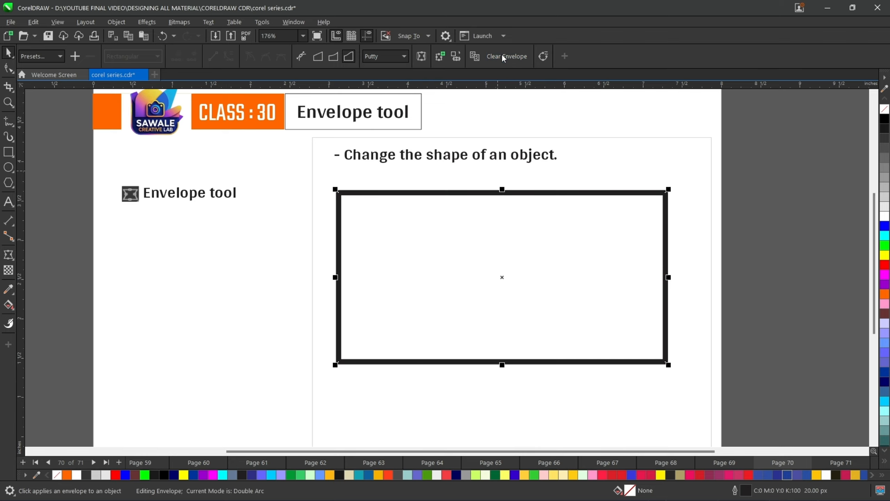
# - Restart the Envelope tool in Double Arc mode and drag the top-middle node upward to curve the top and bottom edges
pyautogui.click(9, 254)
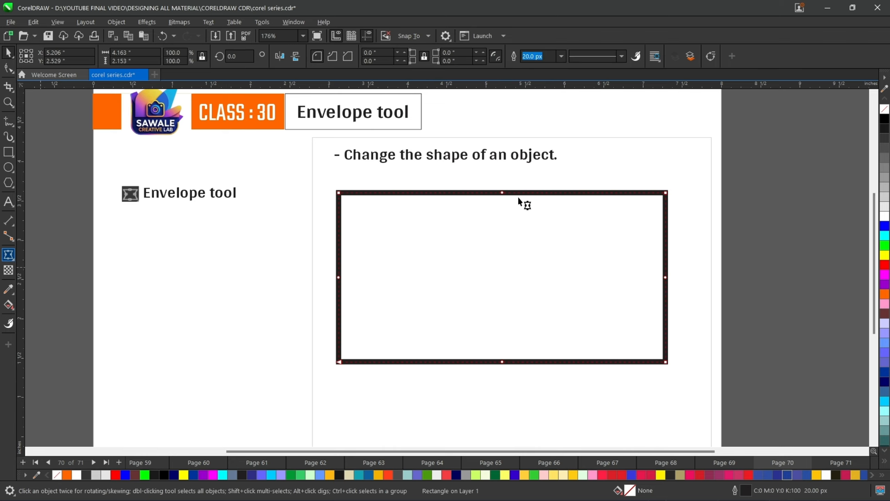
pyautogui.scroll(1, 496, 178)
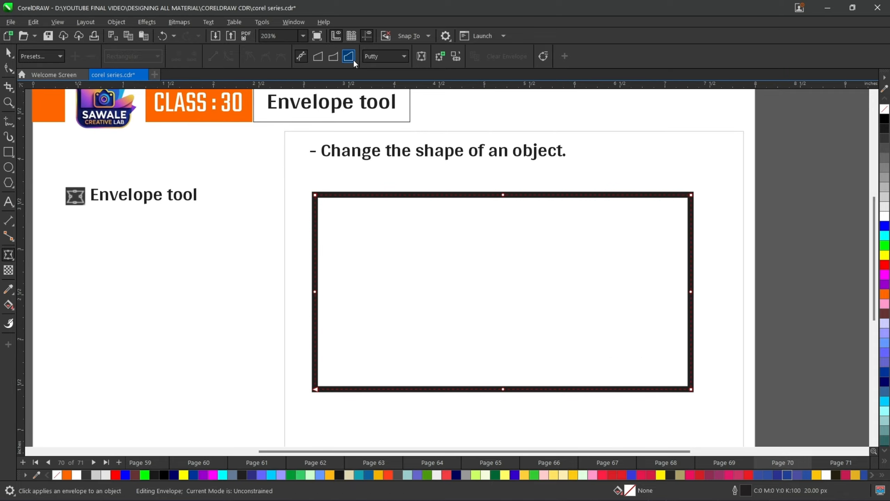
pyautogui.click(330, 61)
pyautogui.click(502, 195)
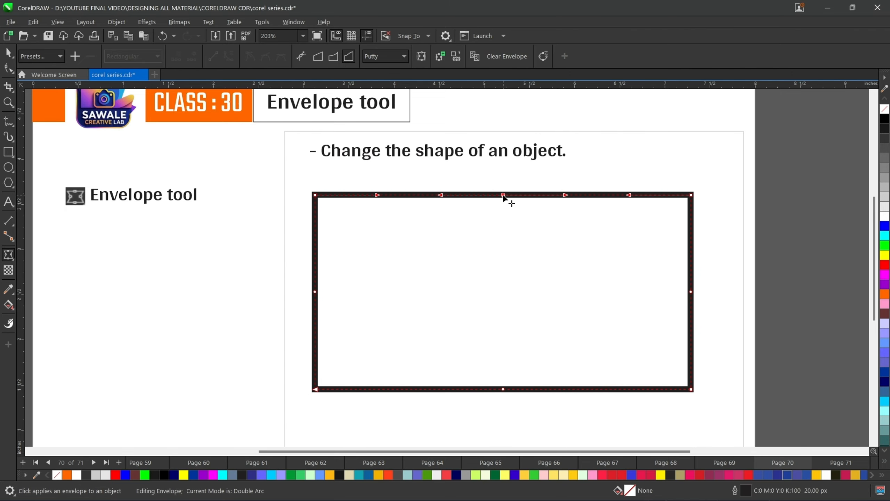
pyautogui.moveTo(503, 182); pyautogui.dragTo(503, 171)
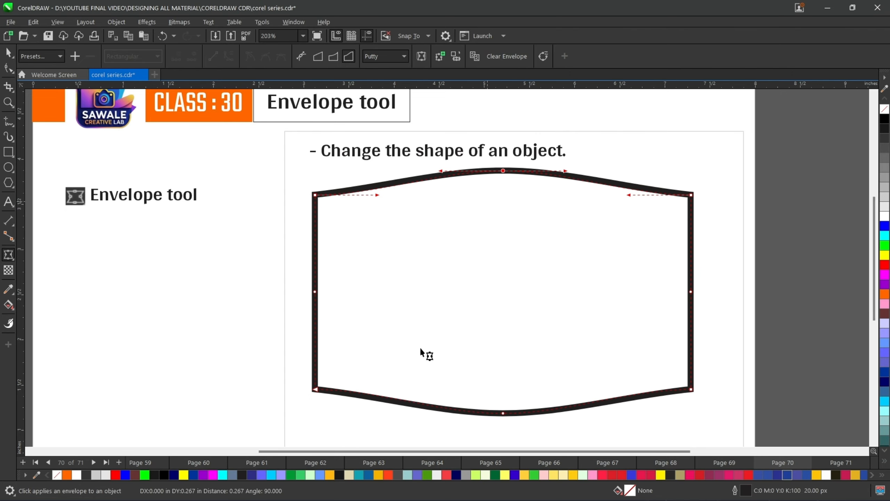
# - Cycle the envelope mapping mode through Original and Horizontal, finally setting it to Vertical
pyautogui.click(404, 56)
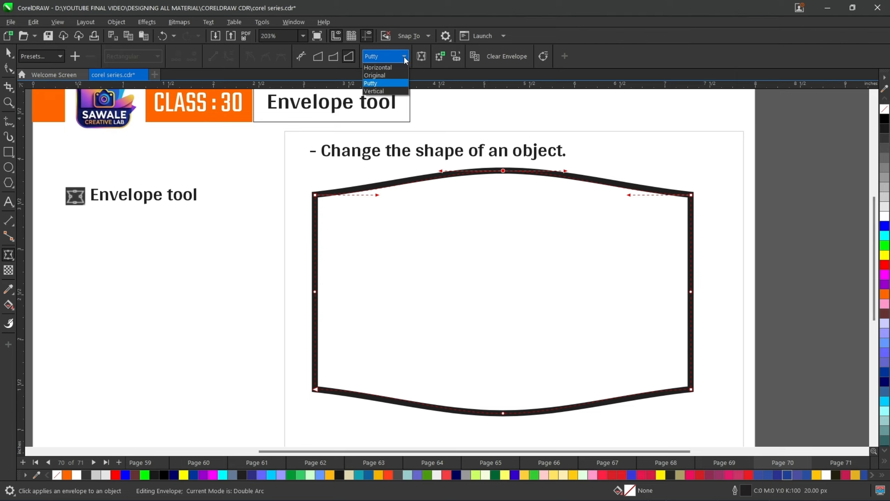
pyautogui.click(384, 75)
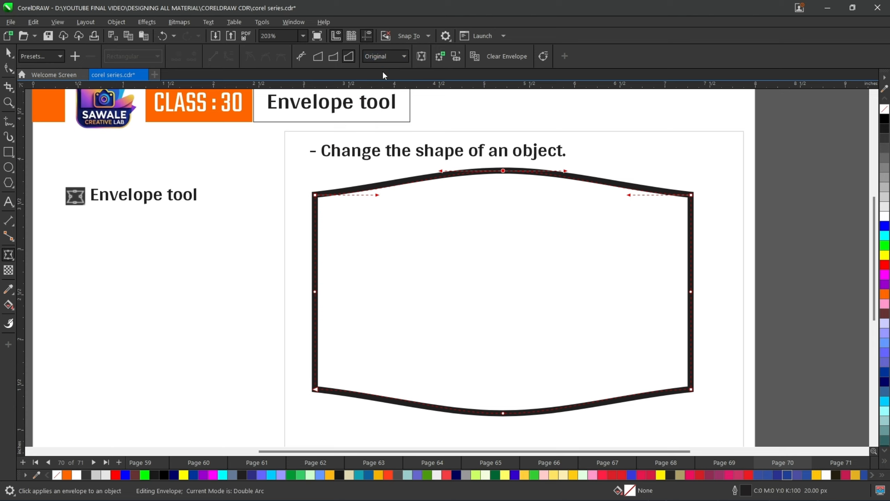
pyautogui.click(390, 59)
pyautogui.click(388, 69)
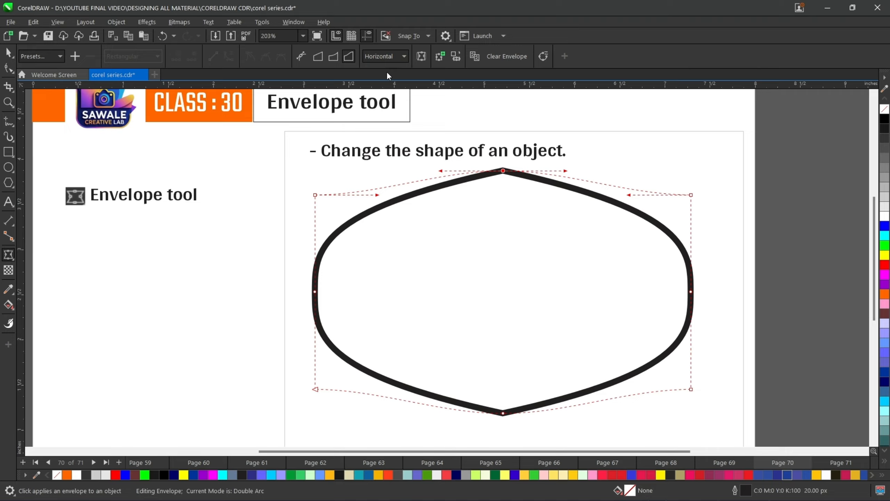
pyautogui.click(403, 57)
pyautogui.click(375, 90)
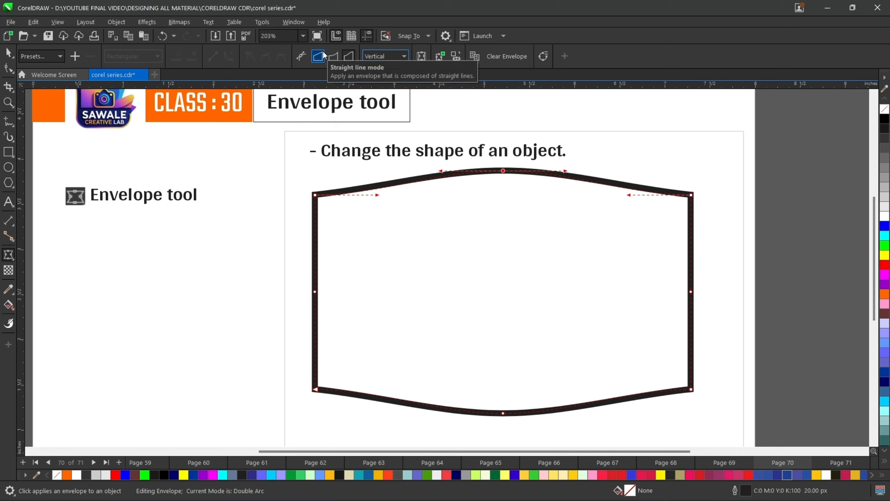
pyautogui.click(392, 55)
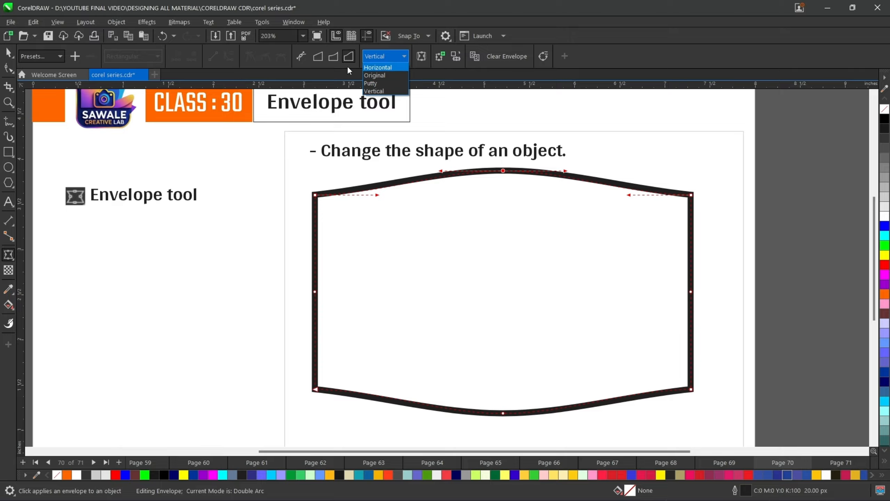
pyautogui.click(403, 57)
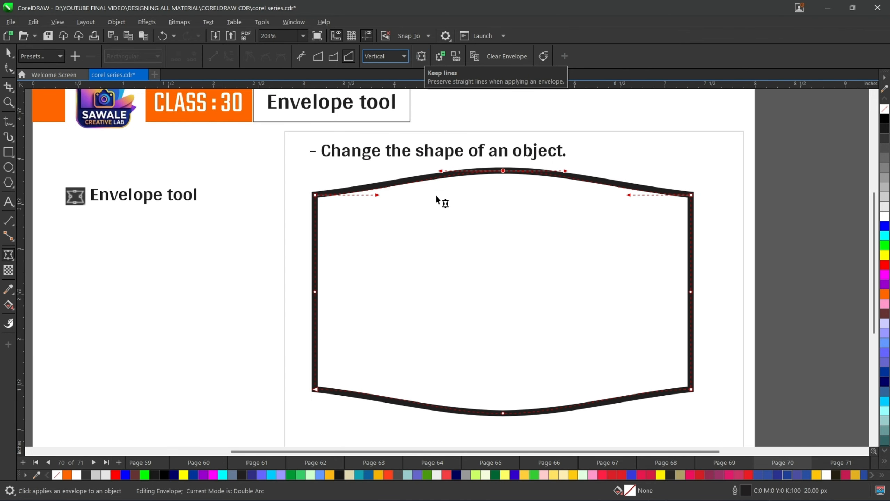
# - Clear the envelope again and reactivate the Envelope tool on the rectangle
pyautogui.scroll(-1, 435, 195)
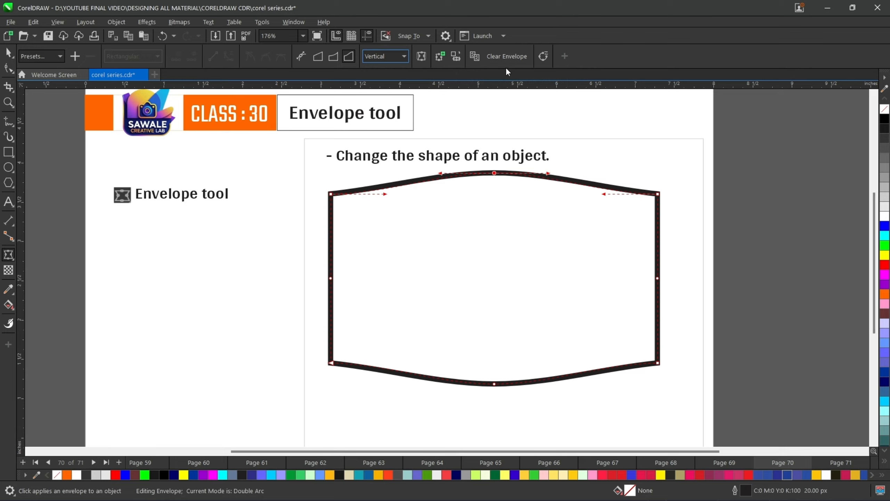
pyautogui.click(508, 56)
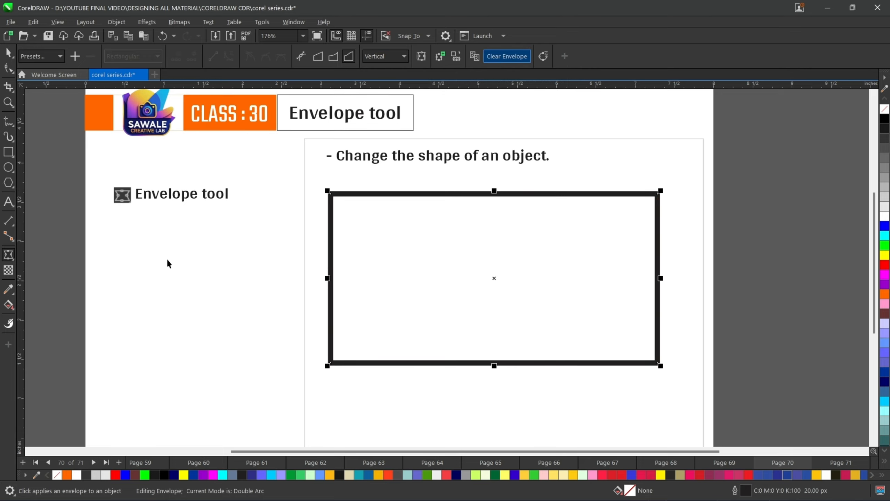
pyautogui.click(9, 255)
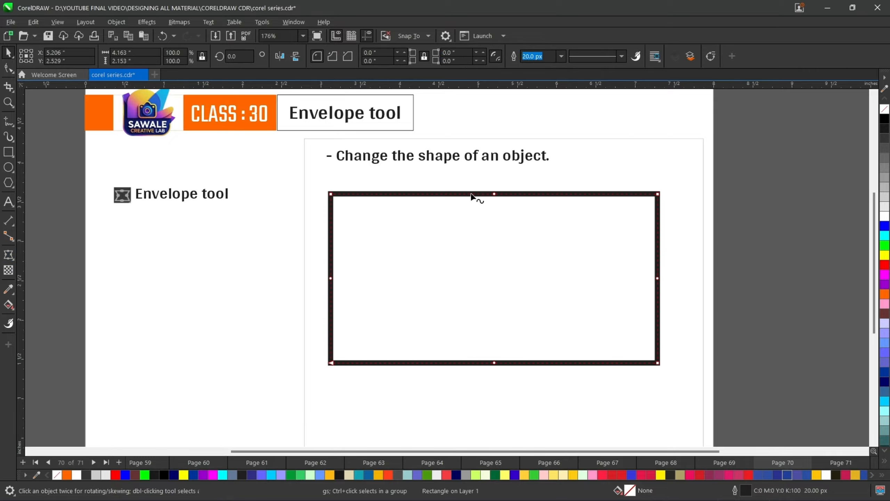
# - Switch to Unconstrained mode and drag the top-middle node upward to arch the rectangle's top edge
pyautogui.scroll(1, 515, 196)
pyautogui.scroll(1, 518, 194)
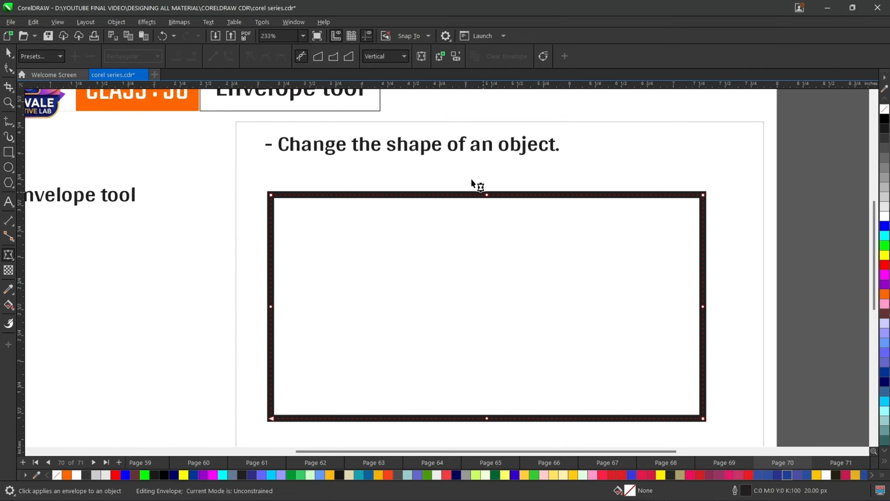
pyautogui.moveTo(510, 236); pyautogui.dragTo(509, 236)
pyautogui.click(421, 56)
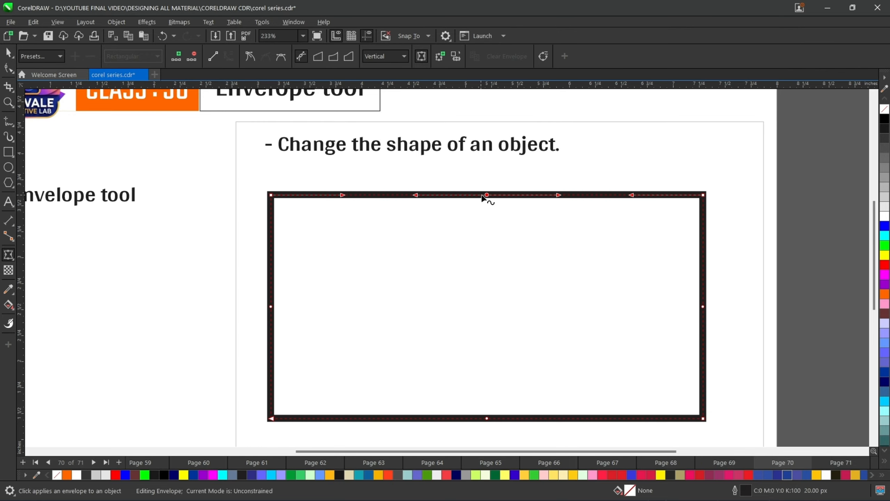
pyautogui.moveTo(486, 196); pyautogui.dragTo(484, 158)
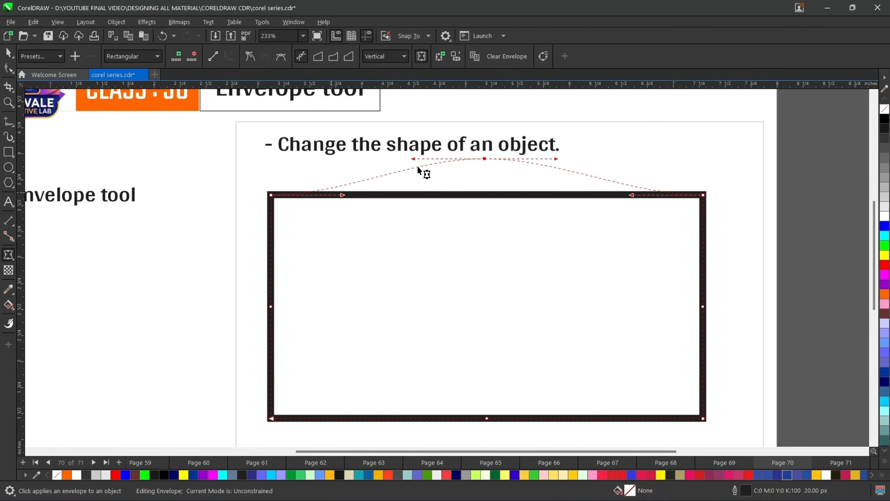
# - Add a new envelope over the reshaped rectangle and drag its top-left node down toward the middle and right
pyautogui.click(422, 57)
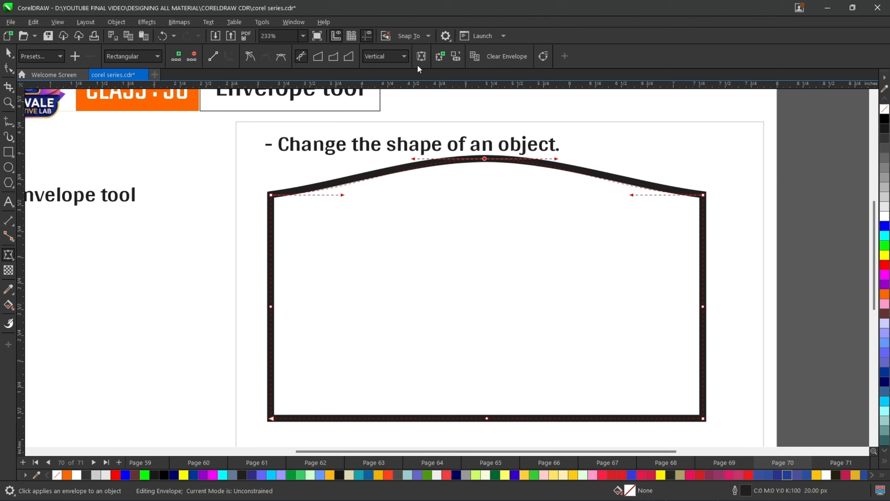
pyautogui.click(439, 57)
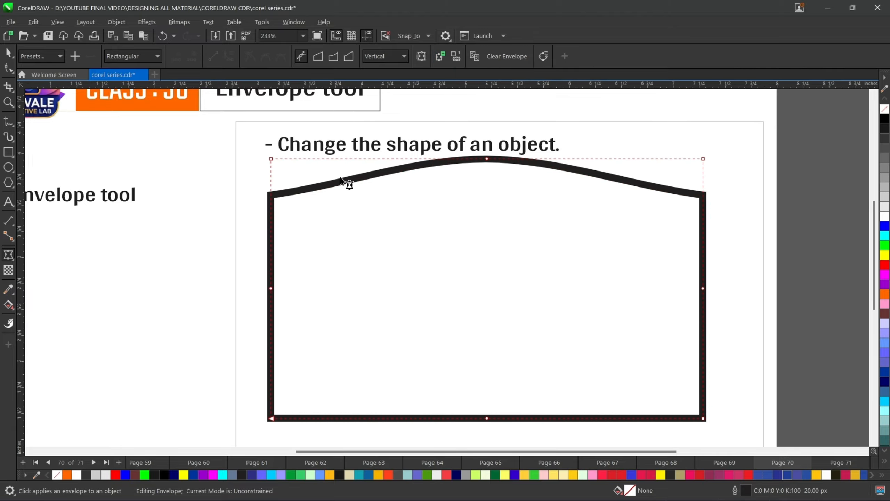
pyautogui.moveTo(271, 159); pyautogui.dragTo(418, 279)
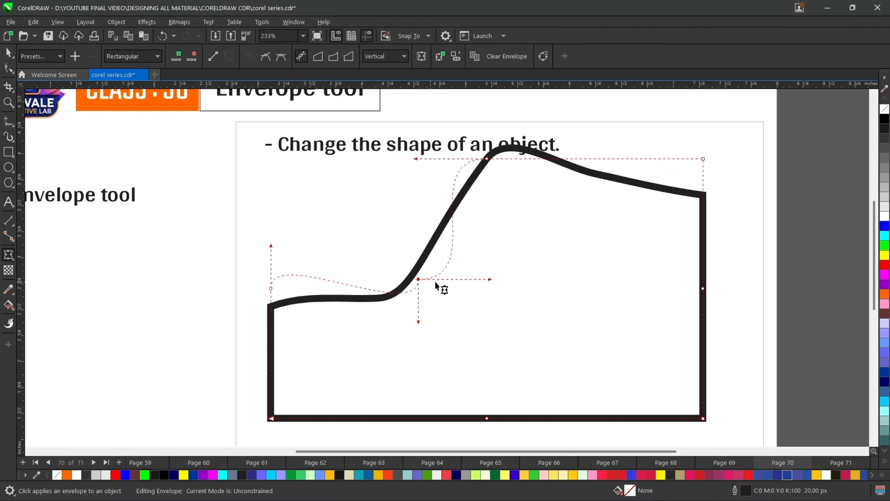
pyautogui.moveTo(418, 279); pyautogui.dragTo(491, 330)
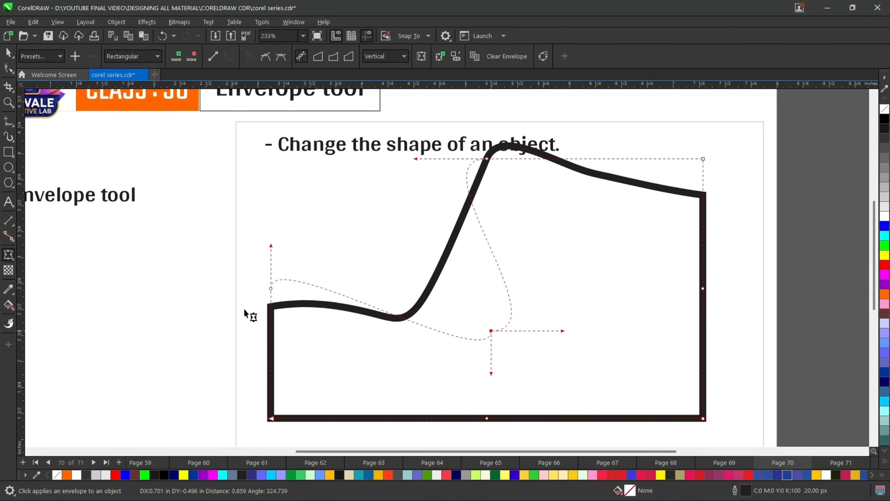
# - Drag the bottom-left node outward to the left, then undo that move
pyautogui.moveTo(271, 419); pyautogui.dragTo(147, 397)
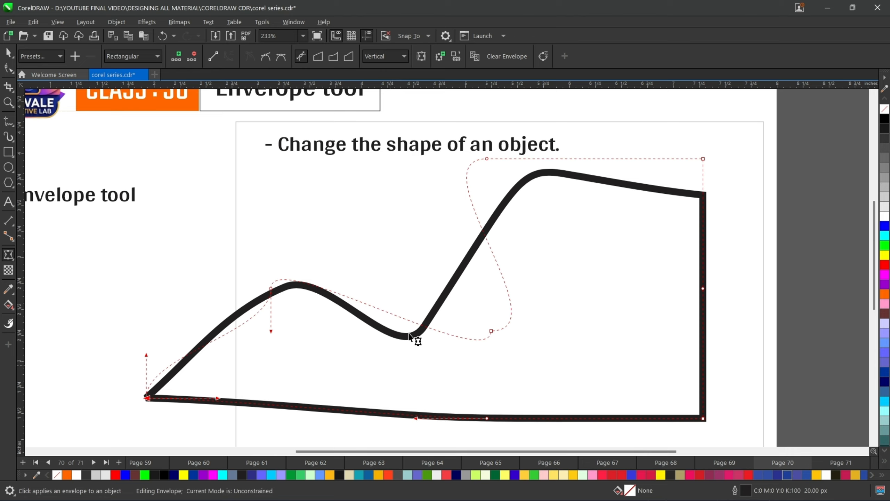
pyautogui.hotkey('ctrl', 'z')
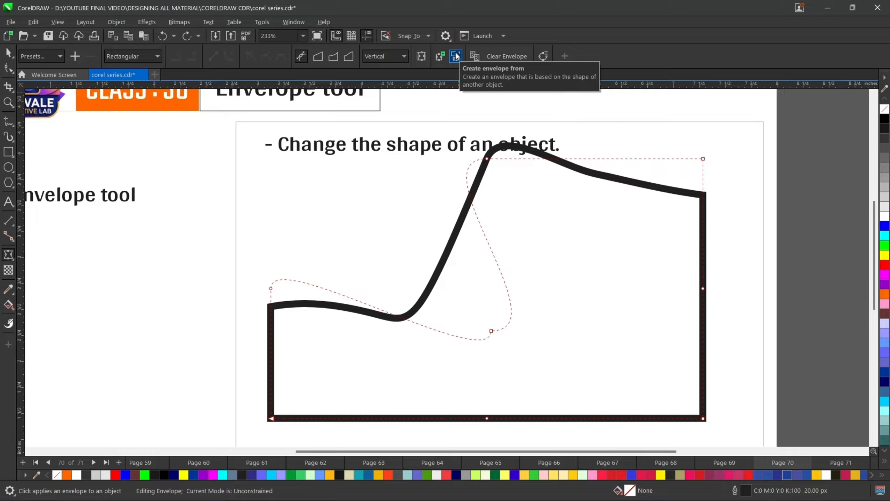
# - Go to page 71 showing the Vithoba tooth powder label and canister mockup
pyautogui.click(455, 56)
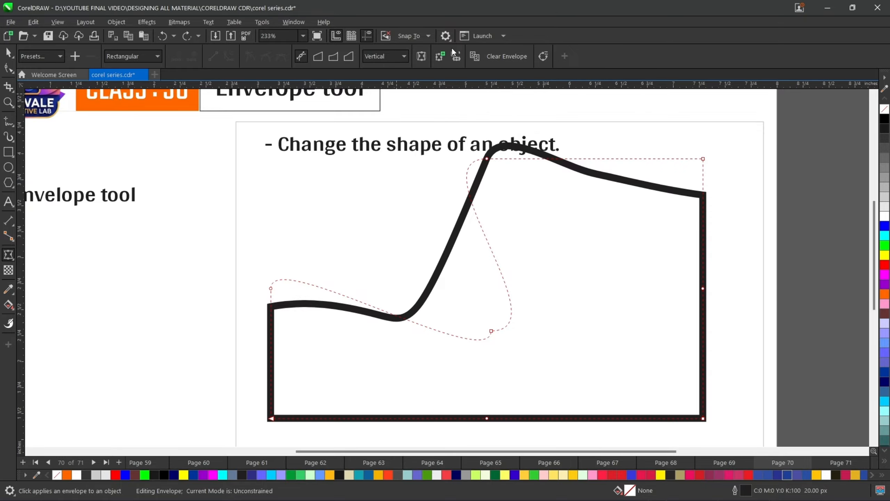
pyautogui.click(841, 461)
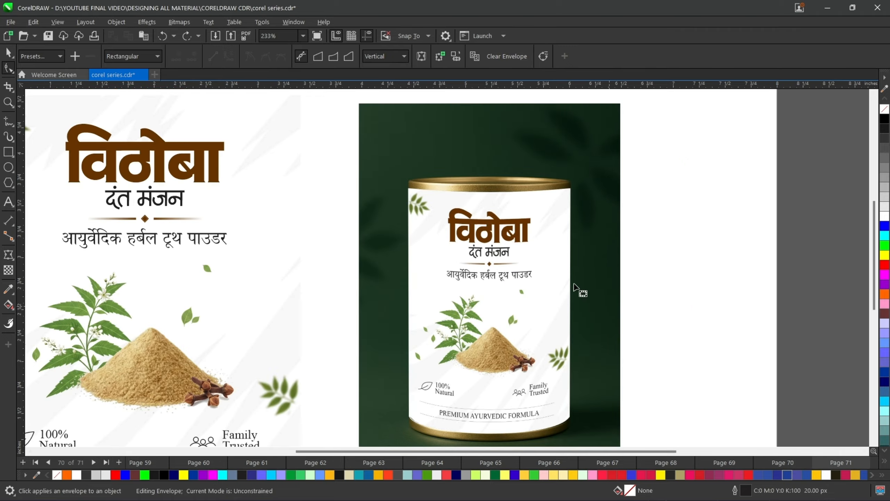
pyautogui.scroll(-2, 247, 223)
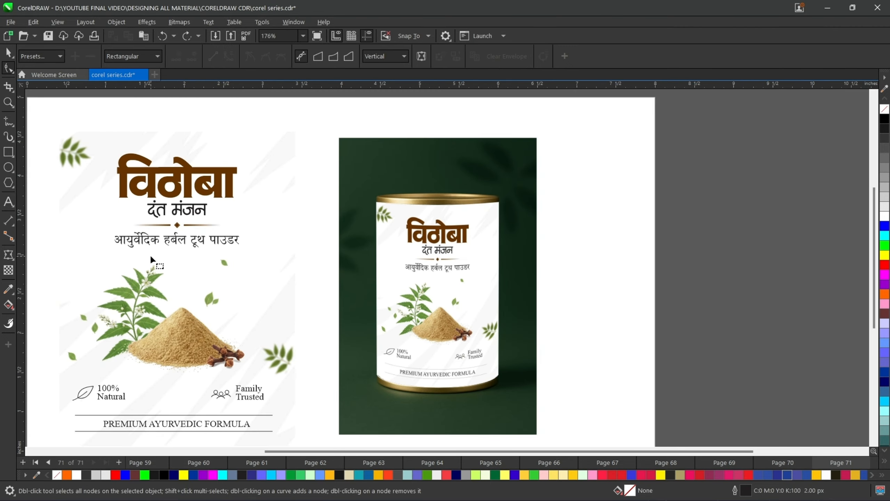